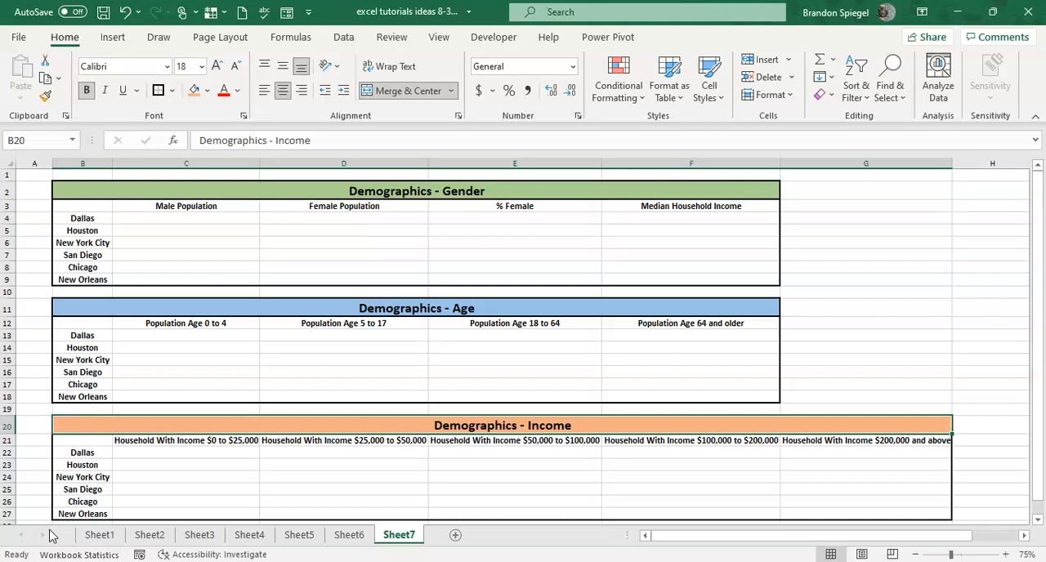
# Review the city names and column headers of the Demographics - Gender table.
pyautogui.click(125, 406)
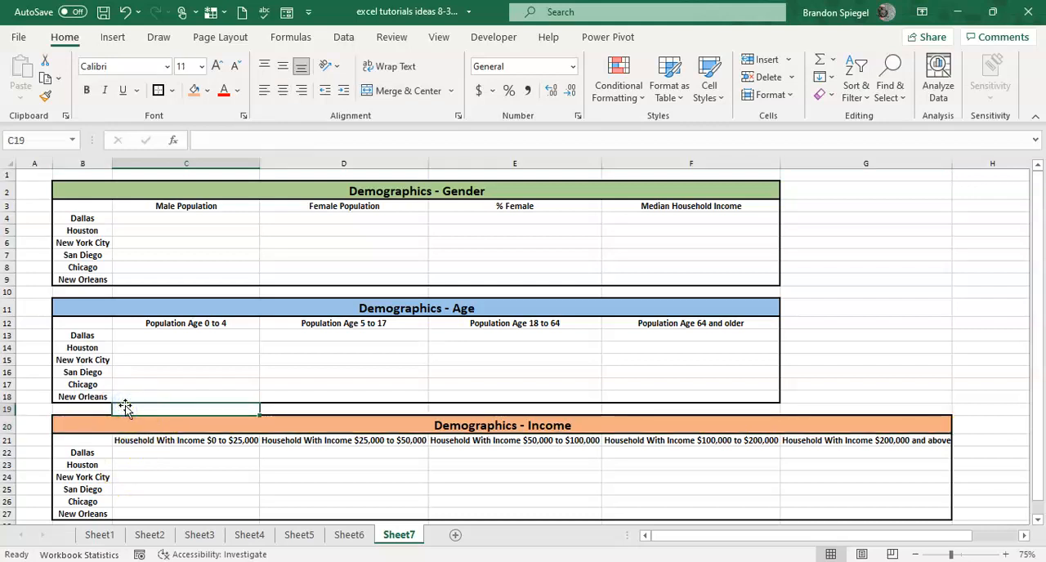
pyautogui.press('Home')
pyautogui.press('Up')
pyautogui.press('Up')
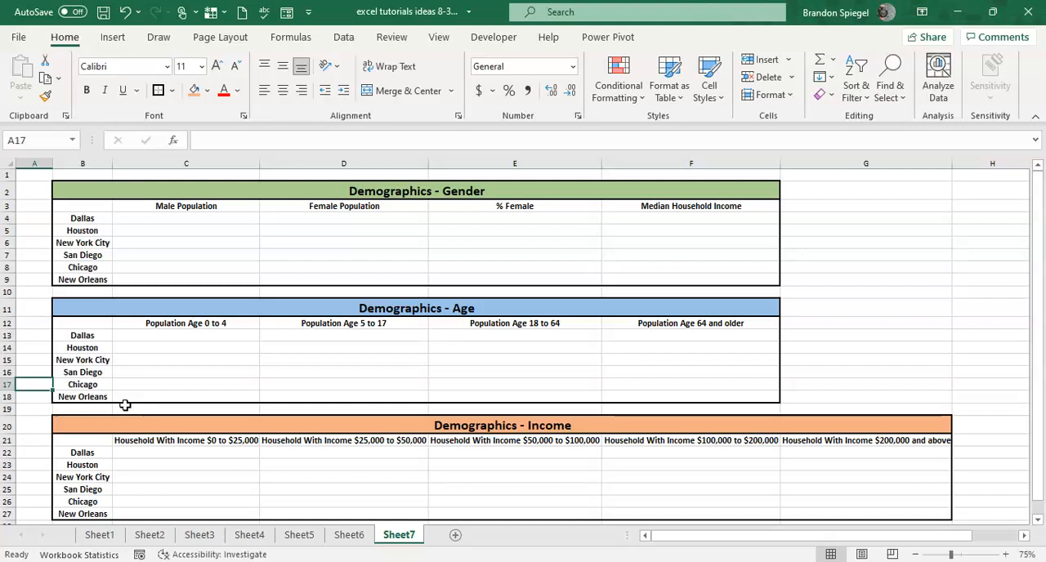
pyautogui.press('Right')
pyautogui.press('Up')
pyautogui.press('Up')
pyautogui.press('Up')
pyautogui.press('Up')
pyautogui.press('Up')
pyautogui.press('Up')
pyautogui.press('Up')
pyautogui.press('Up')
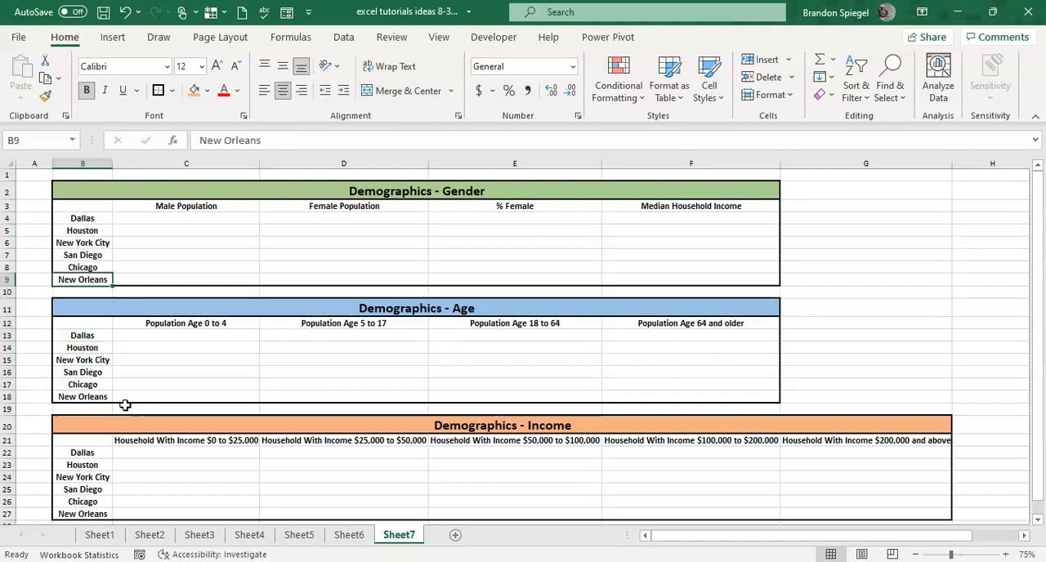
pyautogui.press('Up')
pyautogui.press('Up')
pyautogui.press('Up')
pyautogui.press('Up')
pyautogui.press('Up')
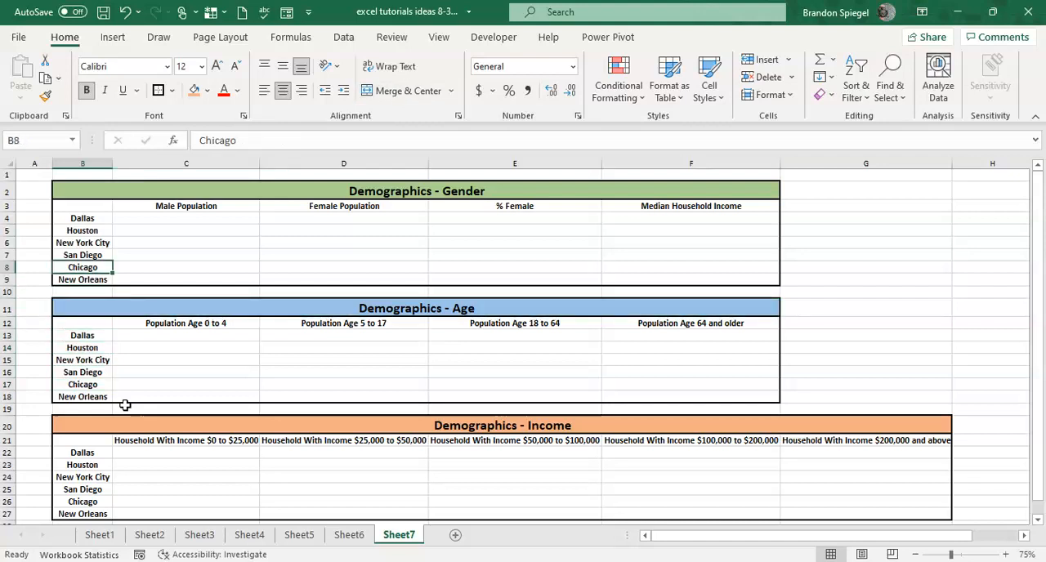
pyautogui.hotkey('ctrl', 'shift', 'Down')
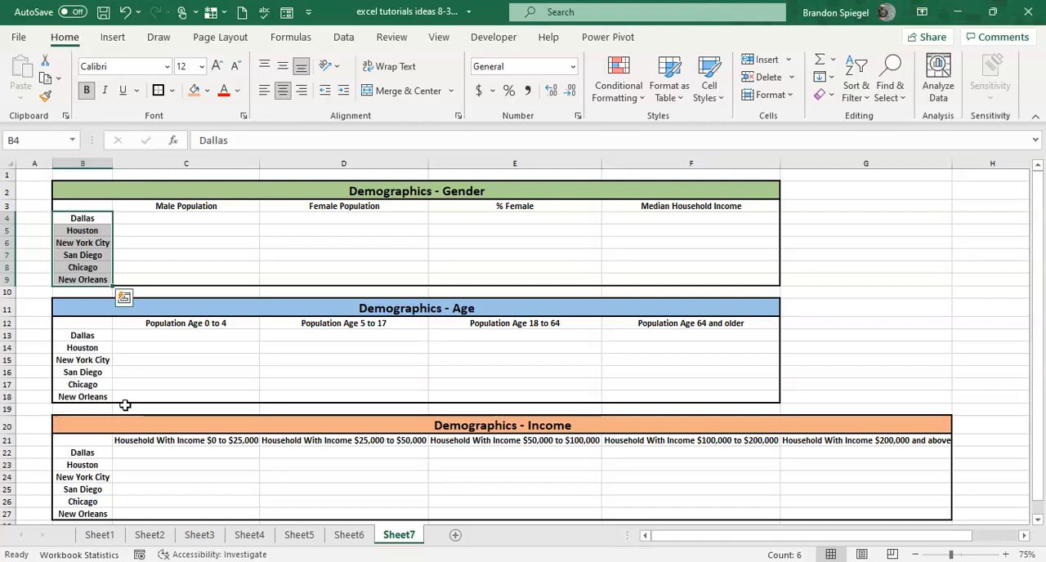
pyautogui.press('Right')
pyautogui.press('Up')
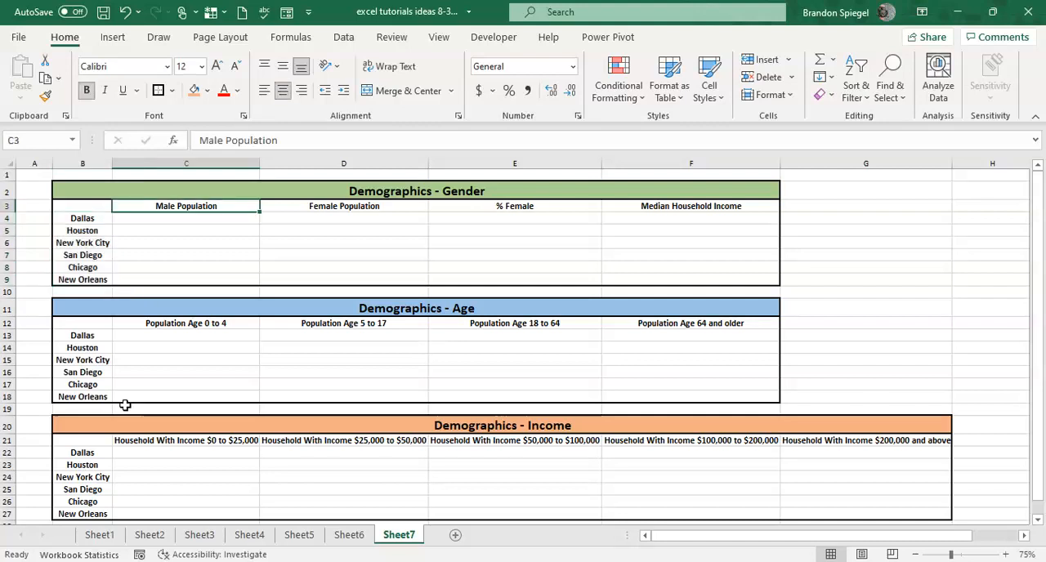
pyautogui.hotkey('ctrl', 'shift', 'Right')
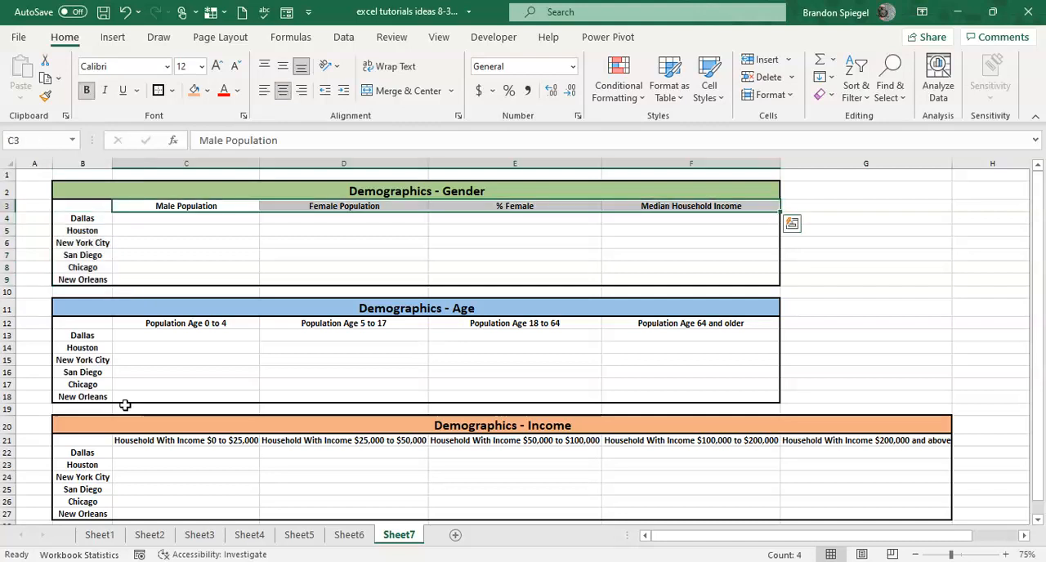
# Review the column headers of the Demographics - Age and Demographics - Income tables.
pyautogui.press('Down')
pyautogui.press('Down')
pyautogui.press('Down')
pyautogui.press('Down')
pyautogui.press('Down')
pyautogui.press('Down')
pyautogui.press('Down')
pyautogui.press('Down')
pyautogui.press('Down')
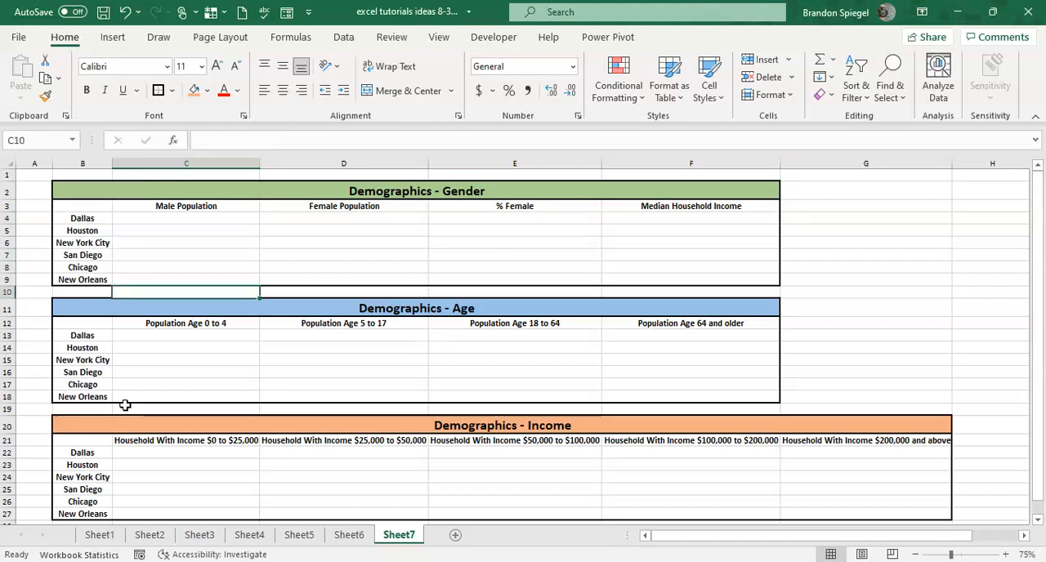
pyautogui.hotkey('ctrl', 'shift', 'Right')
pyautogui.press('Down')
pyautogui.press('Down')
pyautogui.press('Down')
pyautogui.press('Down')
pyautogui.press('Down')
pyautogui.press('Down')
pyautogui.press('Down')
pyautogui.press('Down')
pyautogui.press('Up')
pyautogui.press('Up')
pyautogui.press('Up')
pyautogui.press('Up')
pyautogui.press('Up')
pyautogui.press('Up')
pyautogui.press('Up')
pyautogui.press('Up')
pyautogui.press('Right')
pyautogui.press('Right')
pyautogui.press('Right')
pyautogui.press('Left')
pyautogui.press('Left')
pyautogui.press('Down')
pyautogui.press('Down')
pyautogui.press('Down')
pyautogui.press('Down')
pyautogui.press('Down')
pyautogui.press('Down')
pyautogui.press('Down')
pyautogui.press('Down')
pyautogui.press('Down')
pyautogui.press('Down')
pyautogui.press('Up')
pyautogui.press('Left')
pyautogui.hotkey('ctrl', 'shift', 'Right')
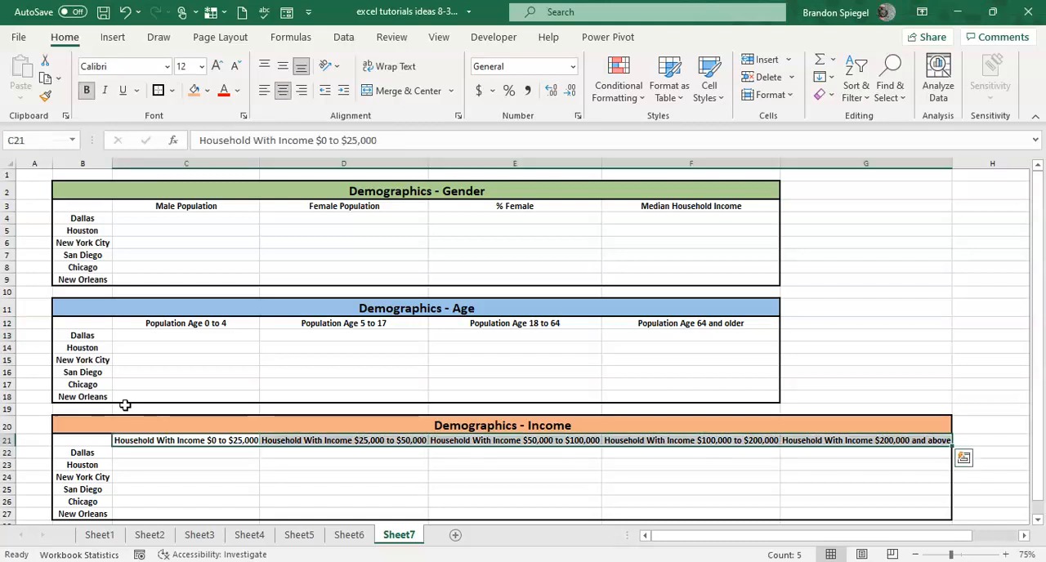
pyautogui.press('Up')
pyautogui.press('Up')
pyautogui.press('Up')
pyautogui.press('Up')
pyautogui.press('Up')
pyautogui.press('Up')
pyautogui.press('Up')
pyautogui.press('Up')
pyautogui.press('Up')
pyautogui.press('Up')
pyautogui.press('Up')
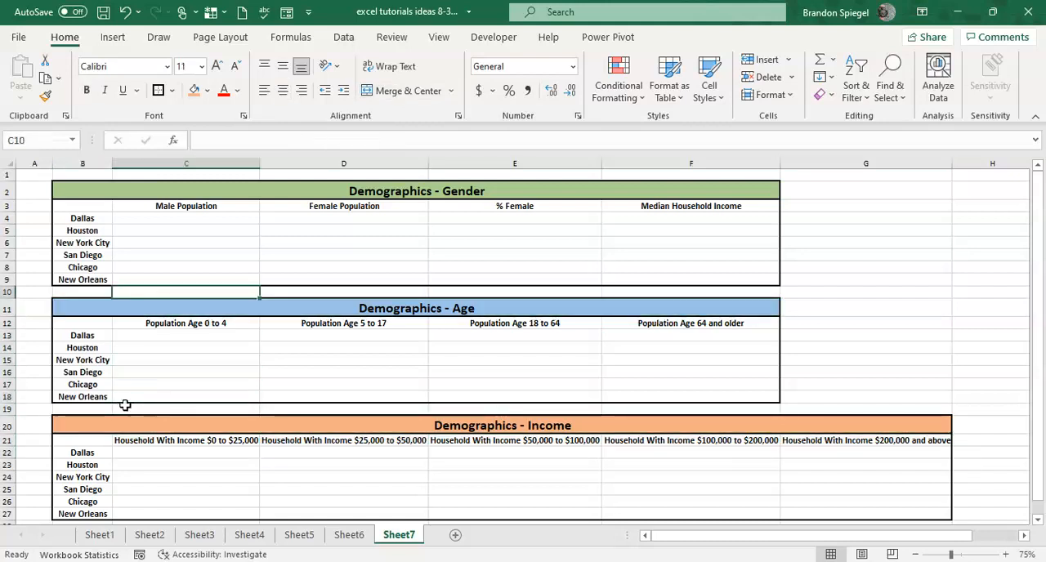
# Convert the Gender table's city names in B4:B9 to the Wolfram Cities data type.
pyautogui.press('Left')
pyautogui.press('Up')
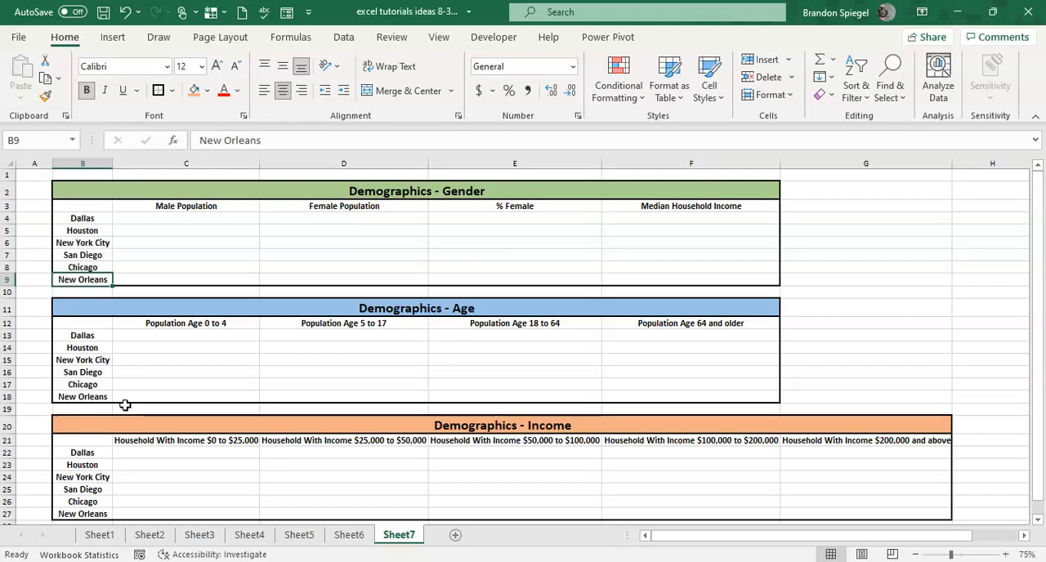
pyautogui.hotkey('ctrl', 'Up')
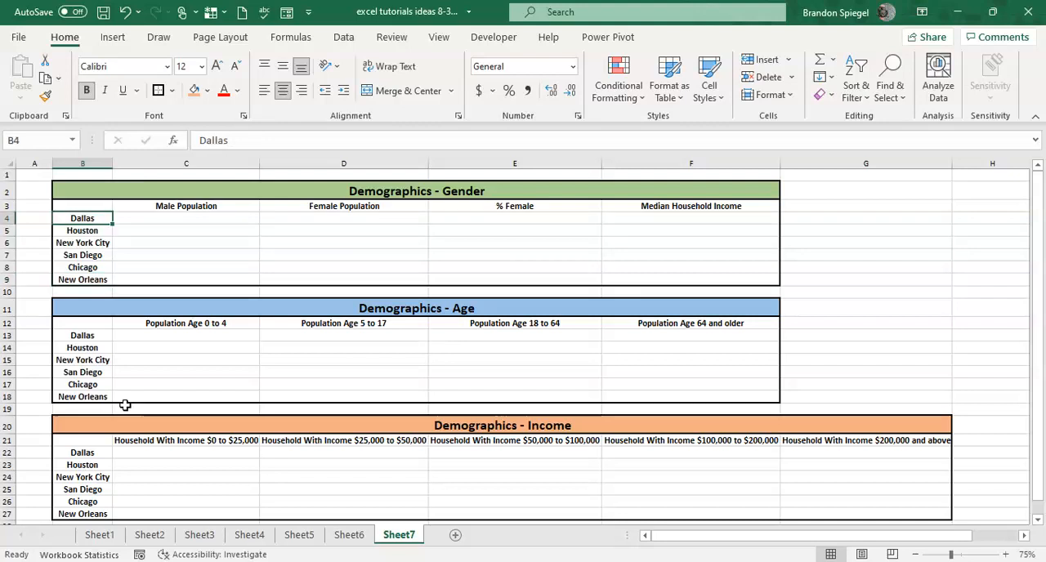
pyautogui.hotkey('ctrl', 'shift', 'Down')
pyautogui.hotkey('ctrl', 'shift', 'Up')
pyautogui.hotkey('ctrl', 'shift', 'Down')
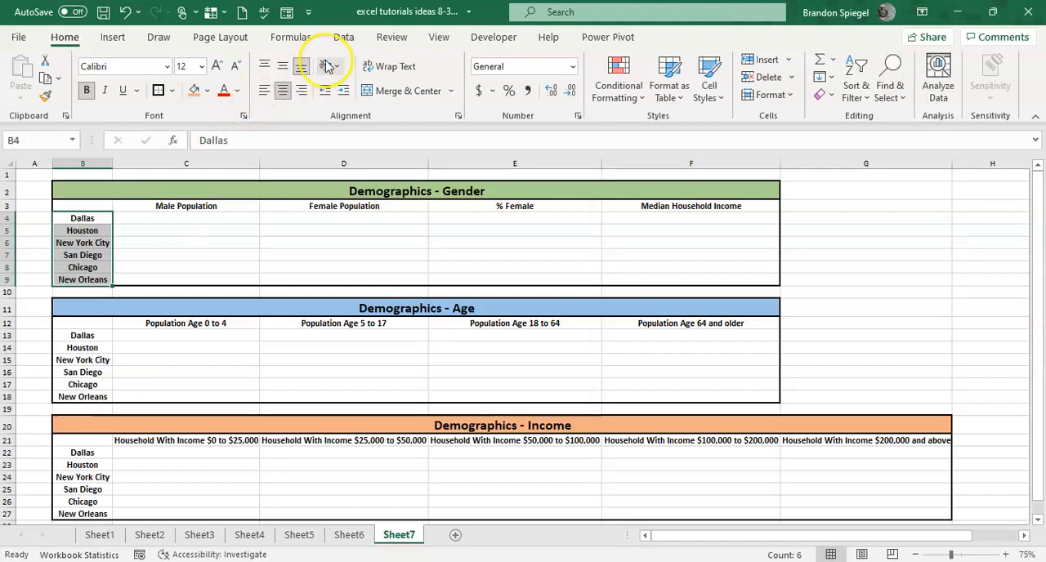
pyautogui.click(344, 38)
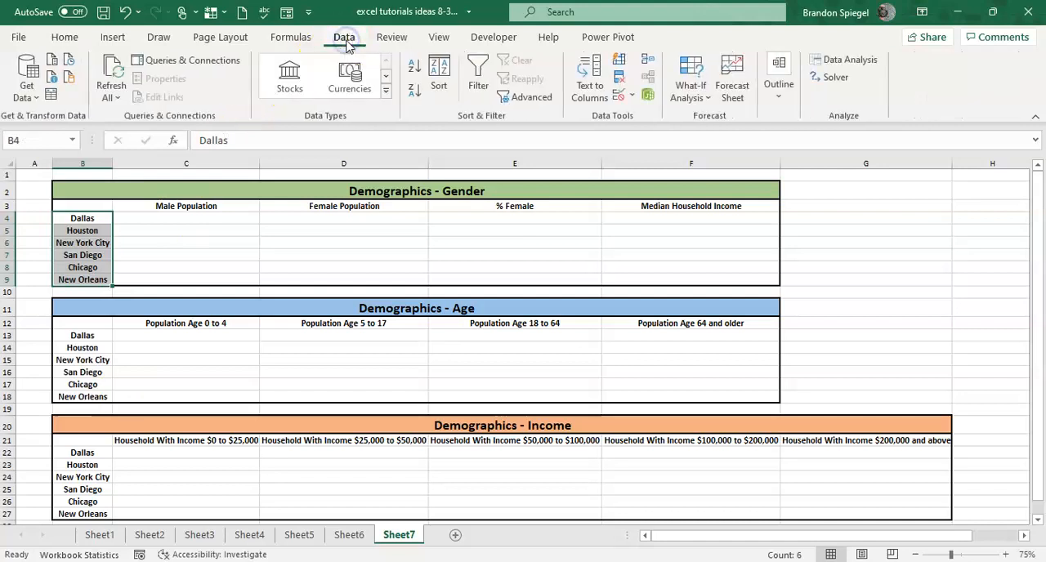
pyautogui.click(387, 96)
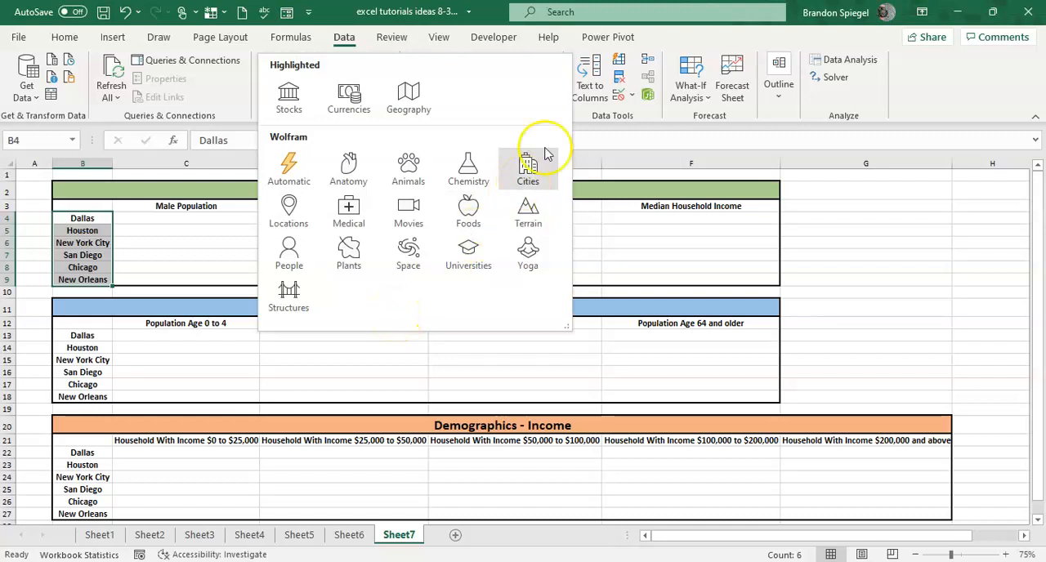
pyautogui.click(528, 169)
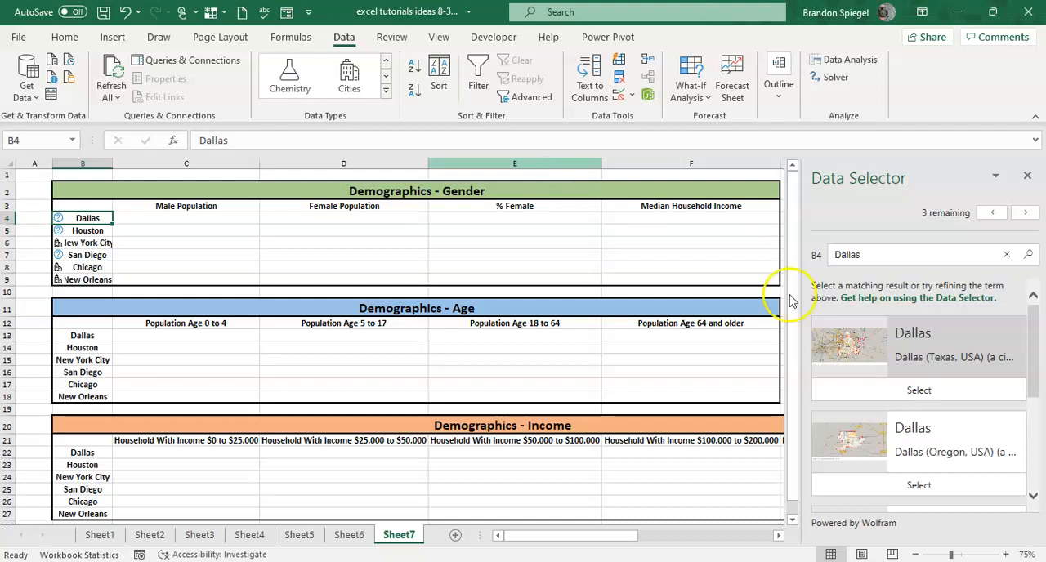
# Match the Dallas entry in B4 to Dallas (Texas, USA).
pyautogui.scroll(-1, 904, 366)
pyautogui.scroll(-4, 903, 366)
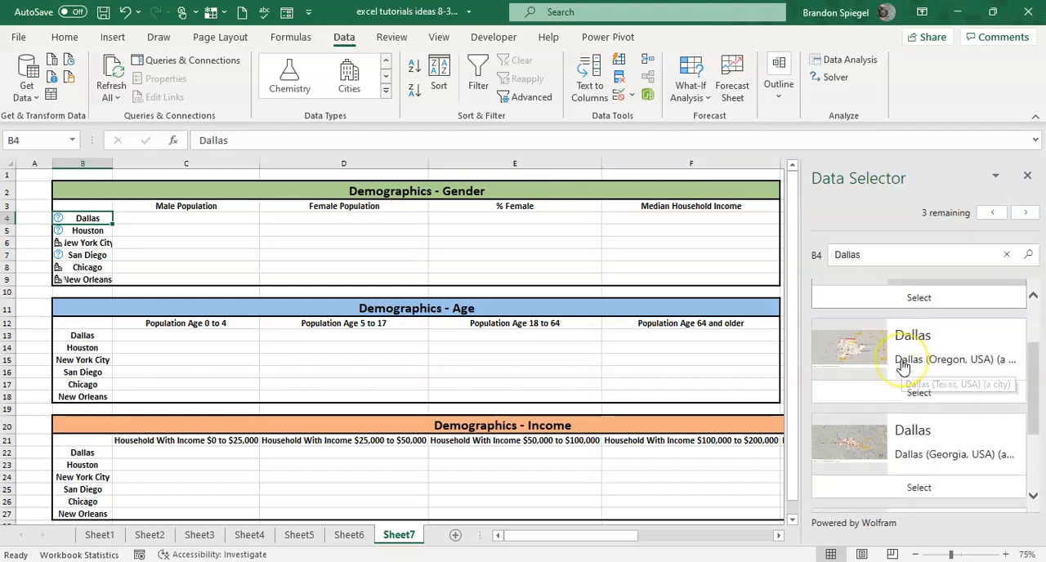
pyautogui.scroll(4, 902, 366)
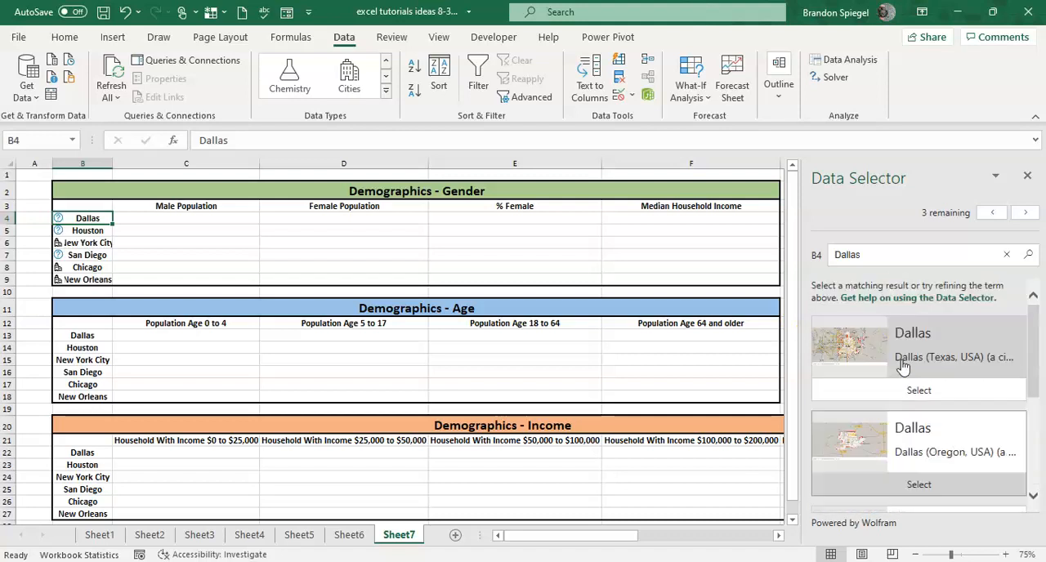
pyautogui.click(889, 392)
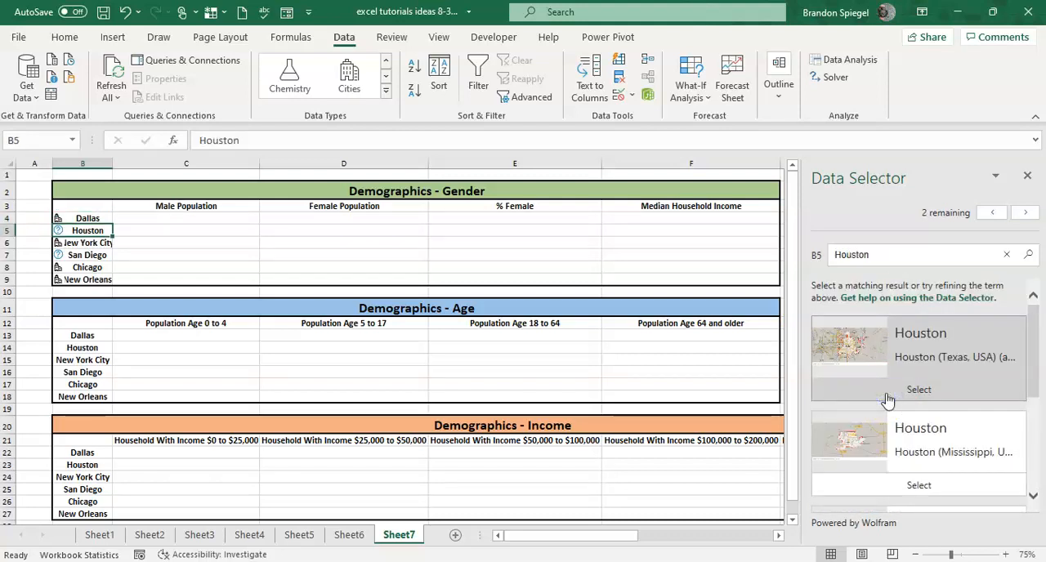
# Match Houston in B5 to Houston (Texas, USA) and resolve San Diego in B7 to its matching city.
pyautogui.scroll(-3, 888, 400)
pyautogui.scroll(3, 888, 398)
pyautogui.click(873, 397)
pyautogui.click(873, 396)
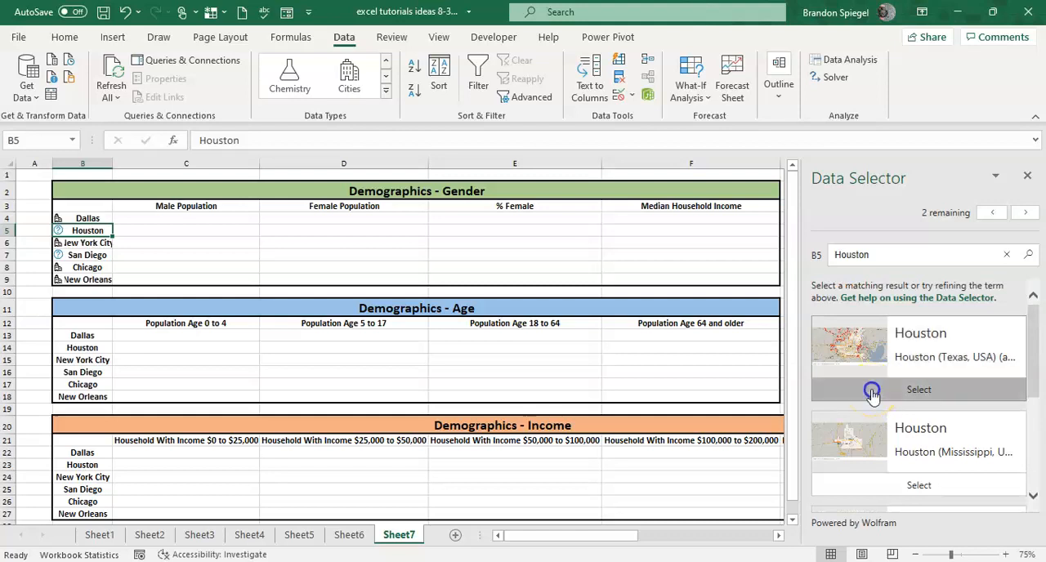
pyautogui.click(905, 362)
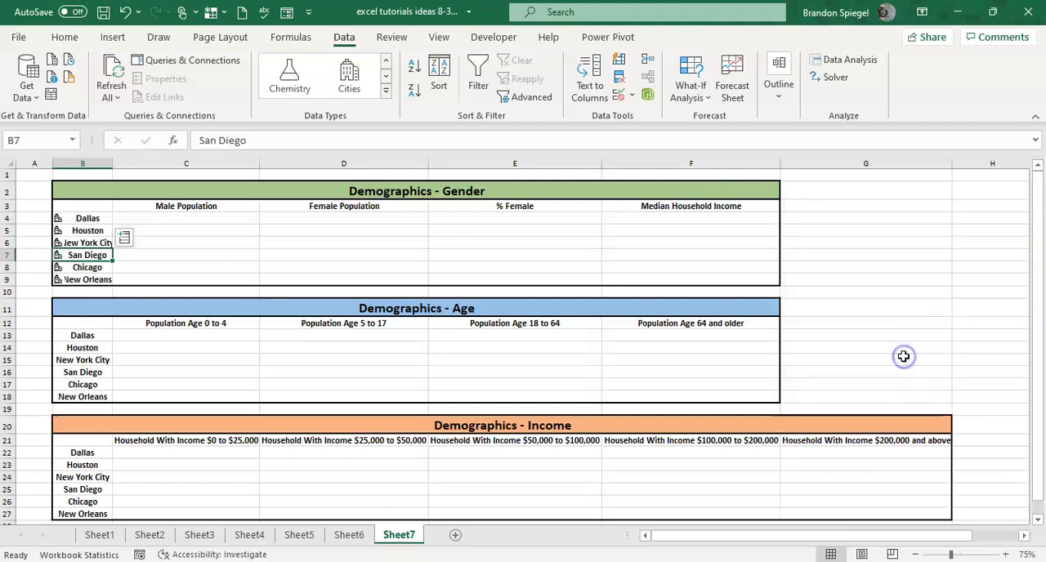
# Convert the Age table's city names in B13:B18 to the Cities data type.
pyautogui.hotkey('ctrl', 'shift', 'Down')
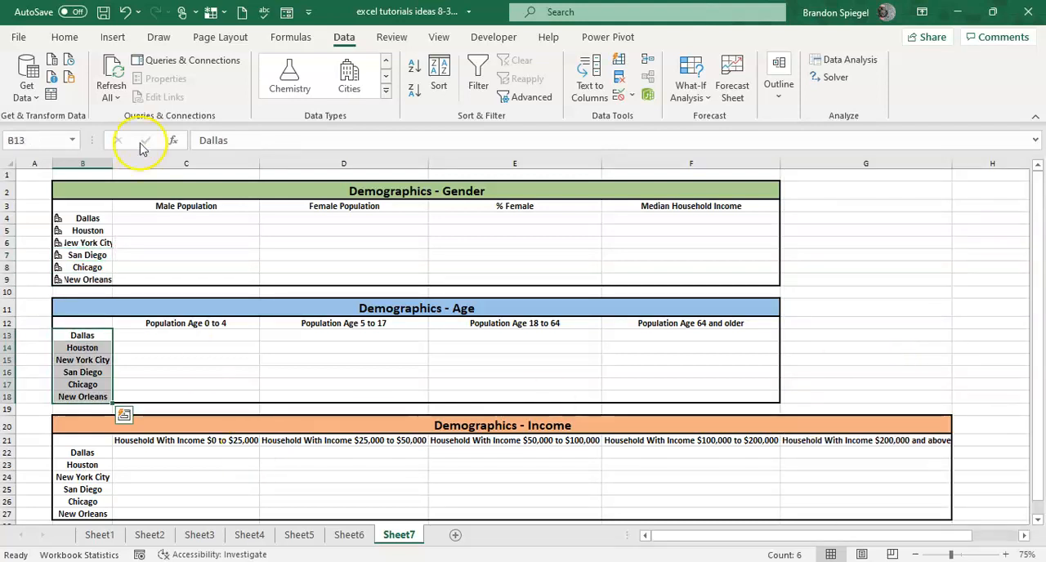
pyautogui.click(351, 78)
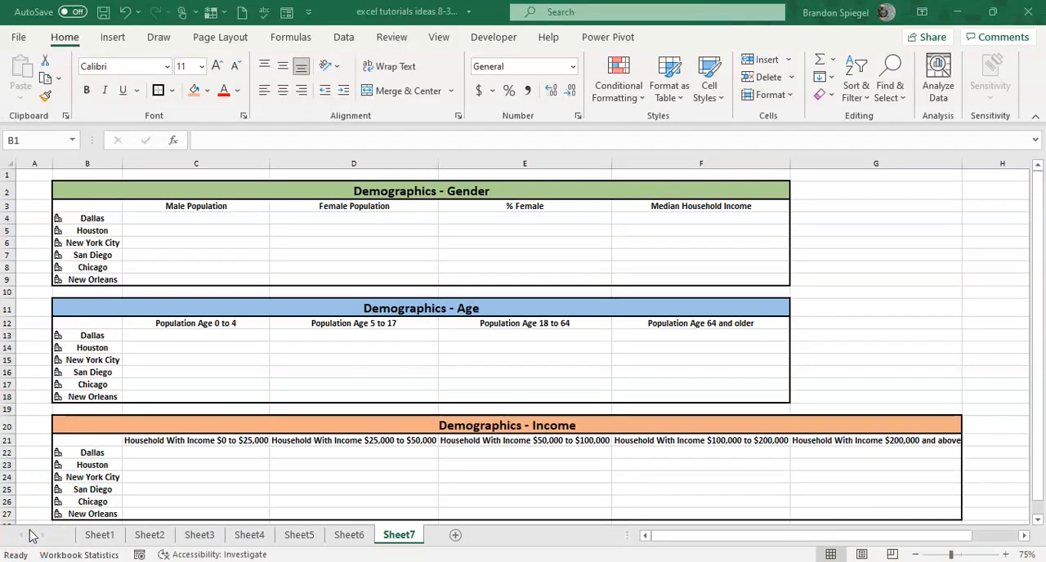
# Select the Gender table's cities in B4:B9 and browse the data fields that can be extracted for them.
pyautogui.click(114, 488)
pyautogui.click(96, 347)
pyautogui.press('Up')
pyautogui.press('Up')
pyautogui.press('Up')
pyautogui.press('Up')
pyautogui.press('Up')
pyautogui.press('Up')
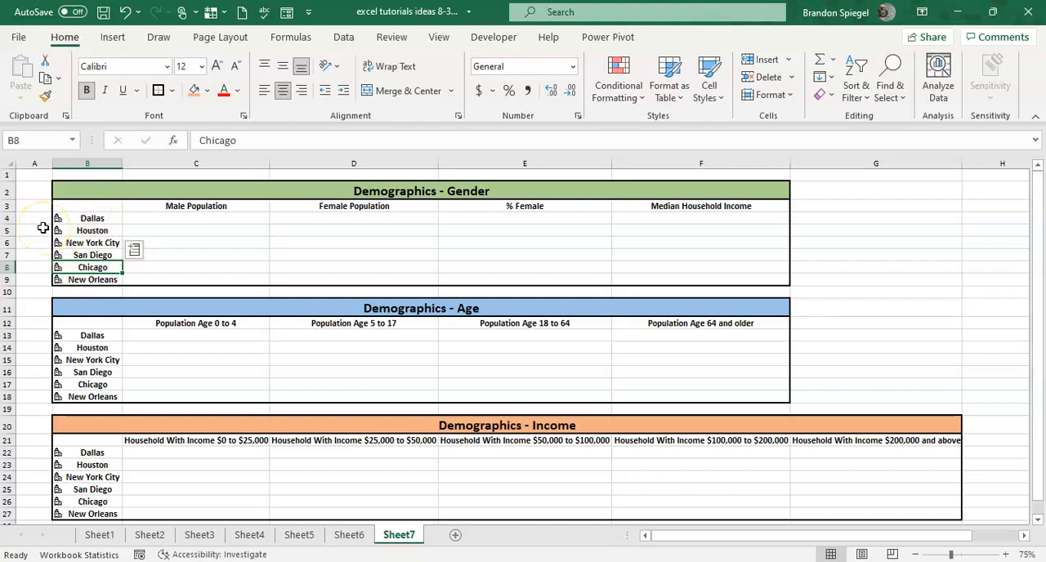
pyautogui.press('Up')
pyautogui.press('Up')
pyautogui.press('Up')
pyautogui.press('Up')
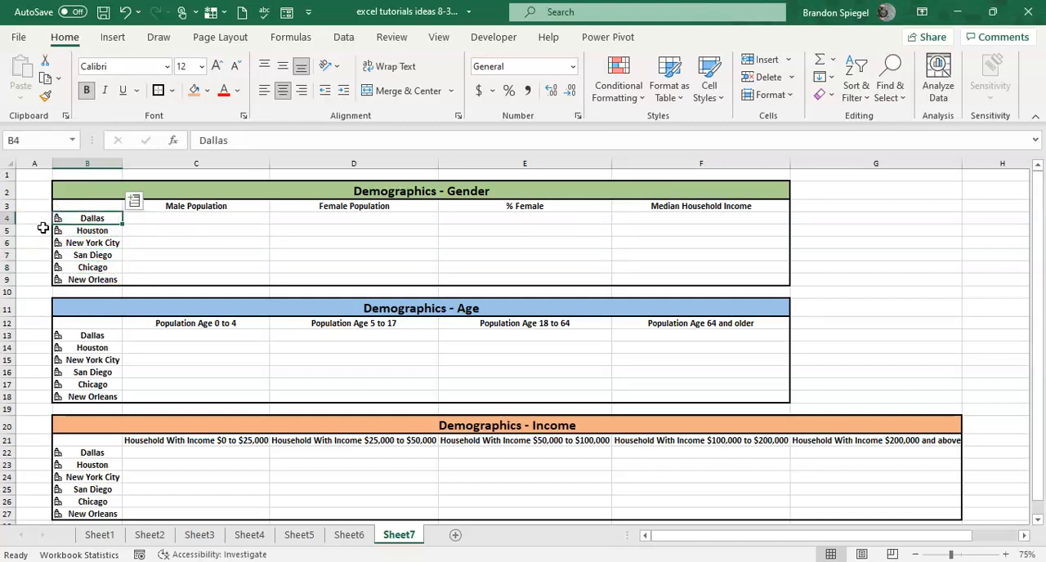
pyautogui.hotkey('ctrl', 'shift', 'Down')
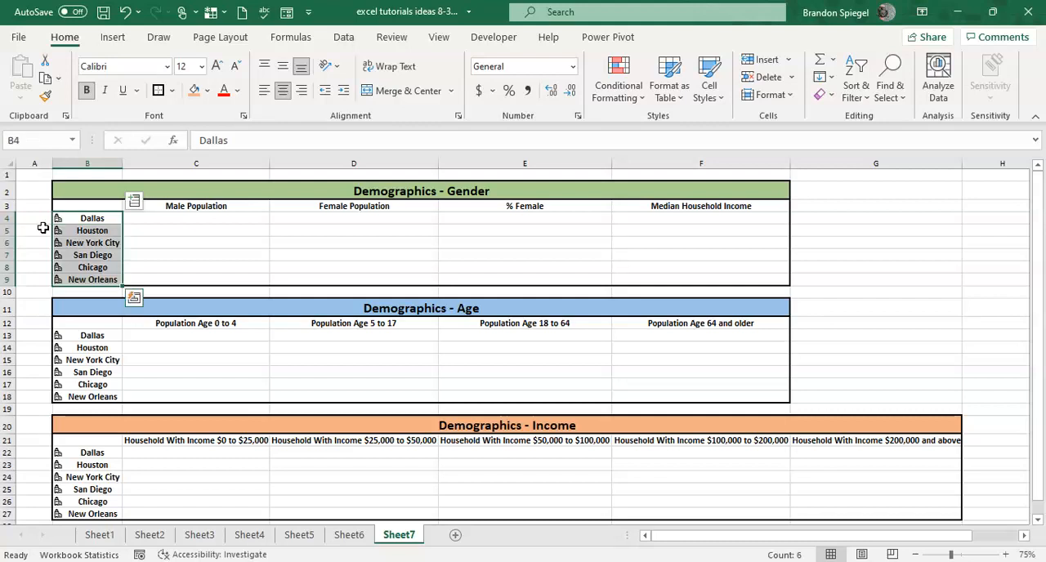
pyautogui.press('Right')
pyautogui.hotkey('ctrl', 'shift', 'Down')
pyautogui.press('Left')
pyautogui.press('Right')
pyautogui.press('Left')
pyautogui.hotkey('ctrl', 'shift', 'Down')
pyautogui.hotkey('ctrl', 'q')
pyautogui.press('Escape')
pyautogui.click(134, 206)
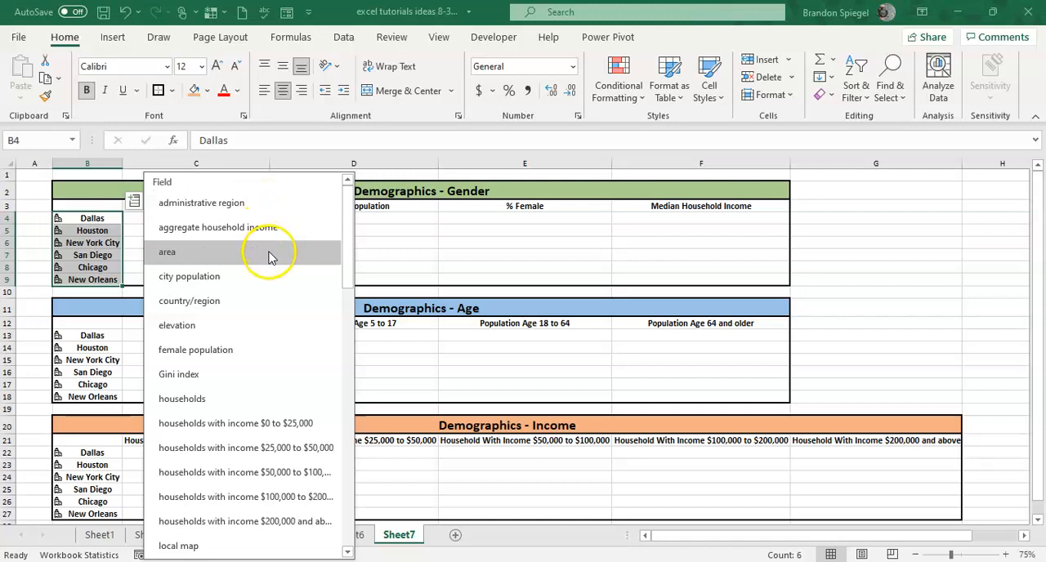
pyautogui.moveTo(344, 270); pyautogui.dragTo(334, 349)
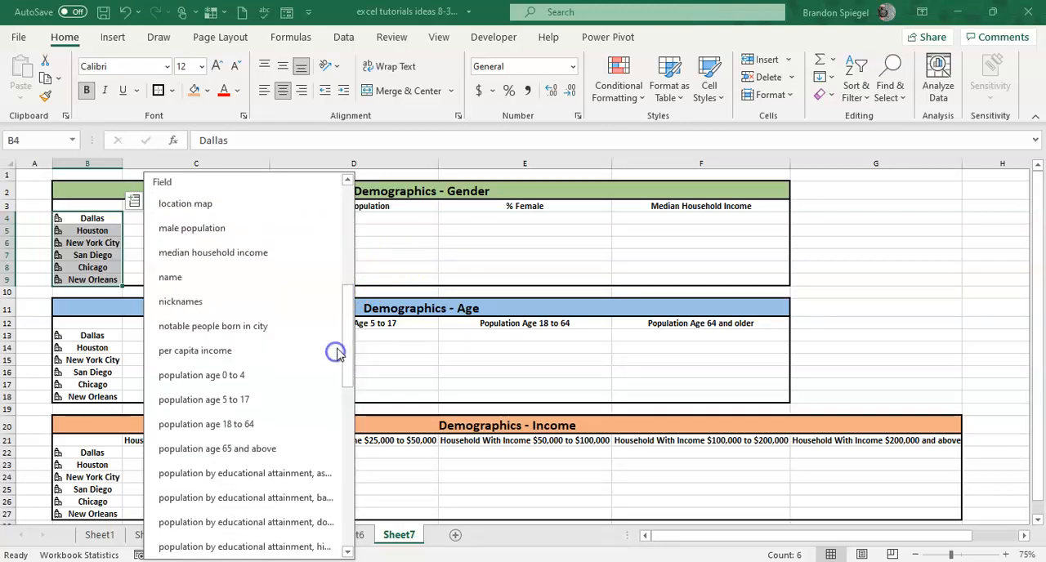
pyautogui.click(410, 254)
# Insert the male population field for the cities in B4:B9 into the Male Population column.
pyautogui.press('Left')
pyautogui.press('Left')
pyautogui.press('Up')
pyautogui.press('Up')
pyautogui.press('Up')
pyautogui.hotkey('ctrl', 'shift', 'Down')
pyautogui.click(136, 201)
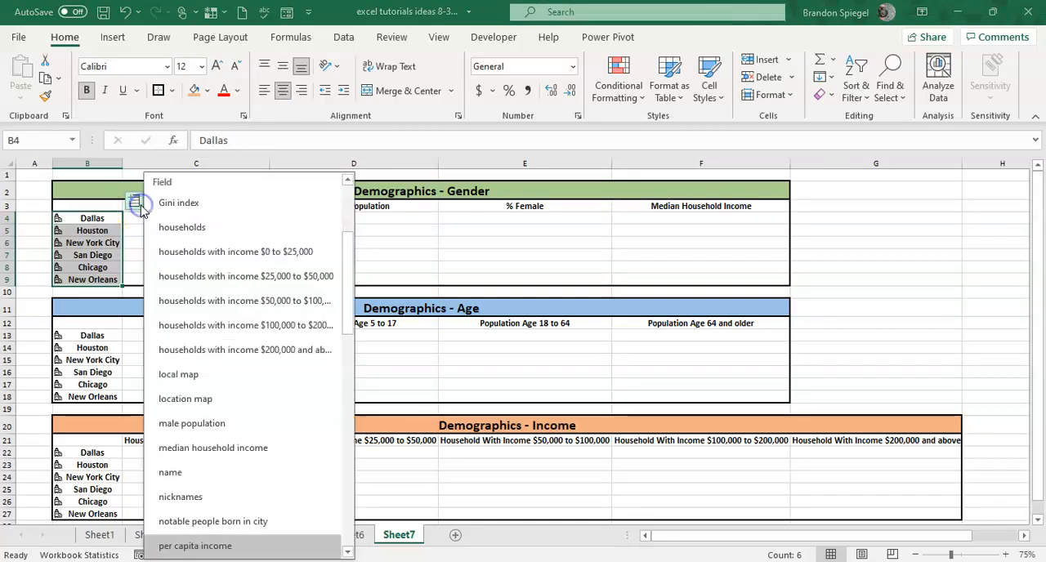
pyautogui.moveTo(348, 306); pyautogui.dragTo(341, 331)
pyautogui.click(258, 387)
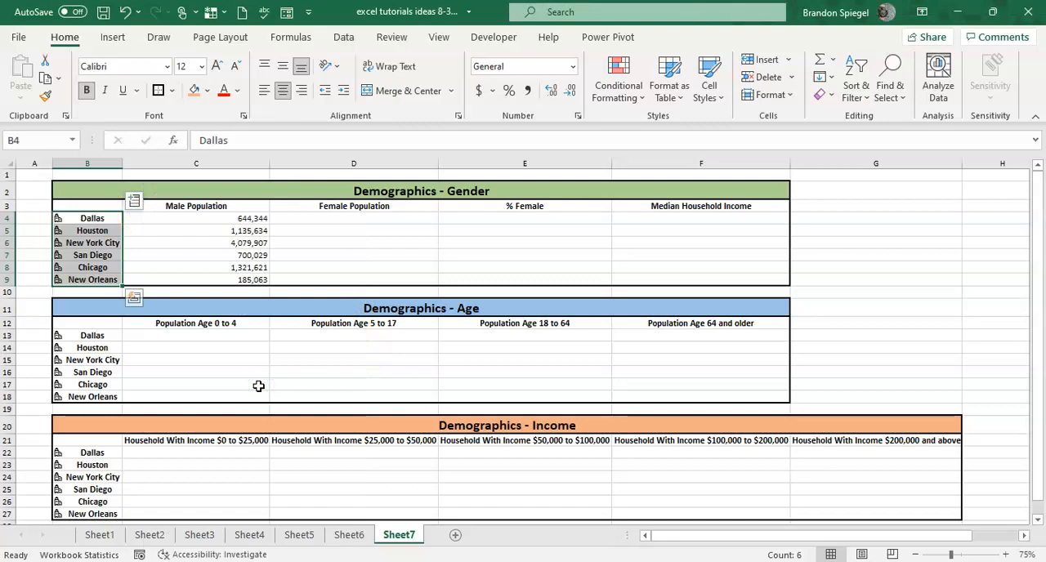
# Insert the female population field for the same cities into the Female Population column.
pyautogui.click(134, 200)
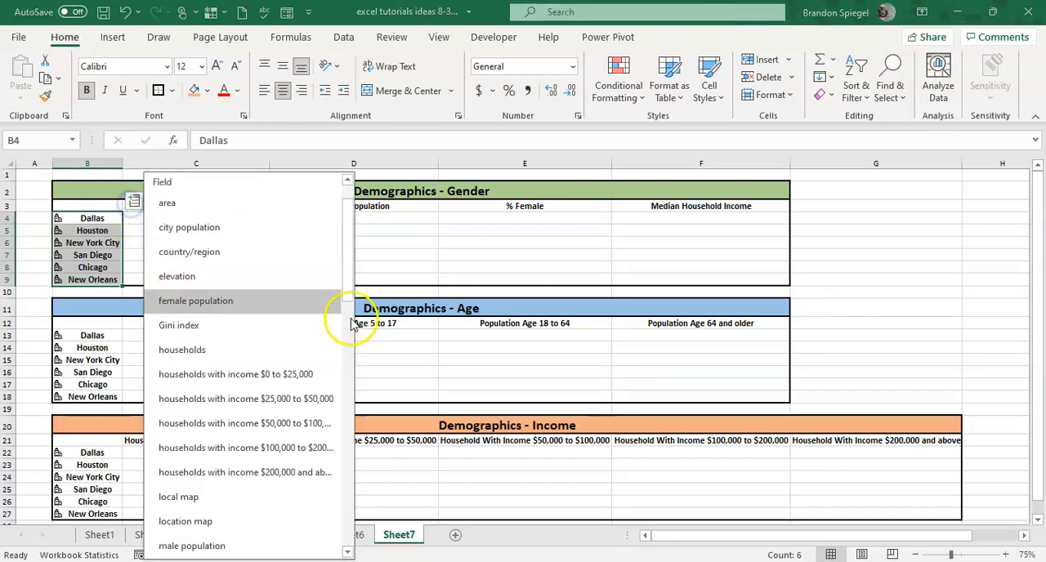
pyautogui.moveTo(347, 270)
pyautogui.mouseDown()
pyautogui.moveTo(346, 522)
pyautogui.moveTo(357, 224)
pyautogui.moveTo(343, 332)
pyautogui.moveTo(343, 286)
pyautogui.mouseUp()
pyautogui.click(258, 229)
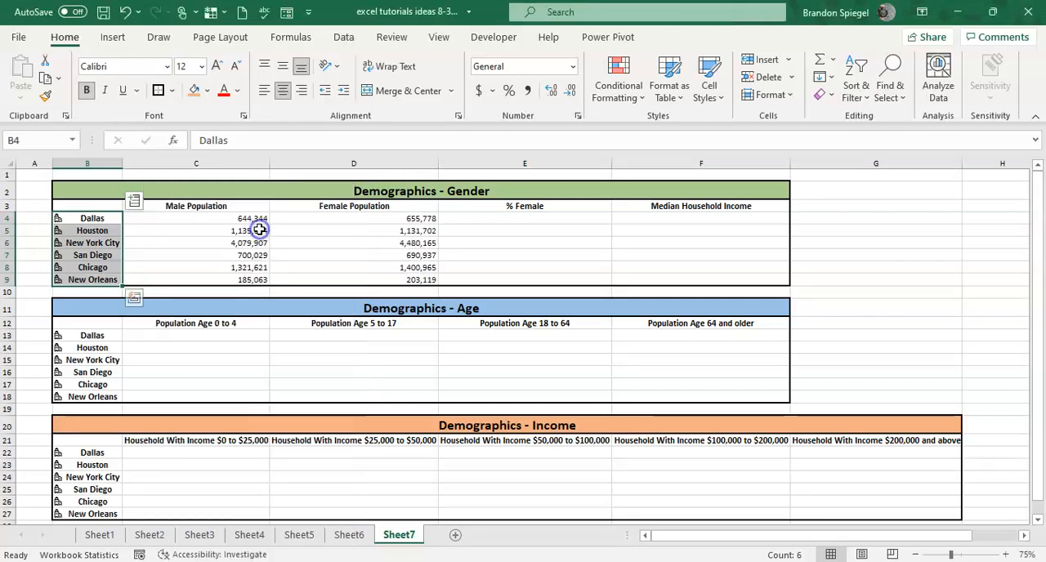
# Go to Dallas's % Female cell, E4, in the Gender table.
pyautogui.press('Right')
pyautogui.press('Right')
pyautogui.press('Right')
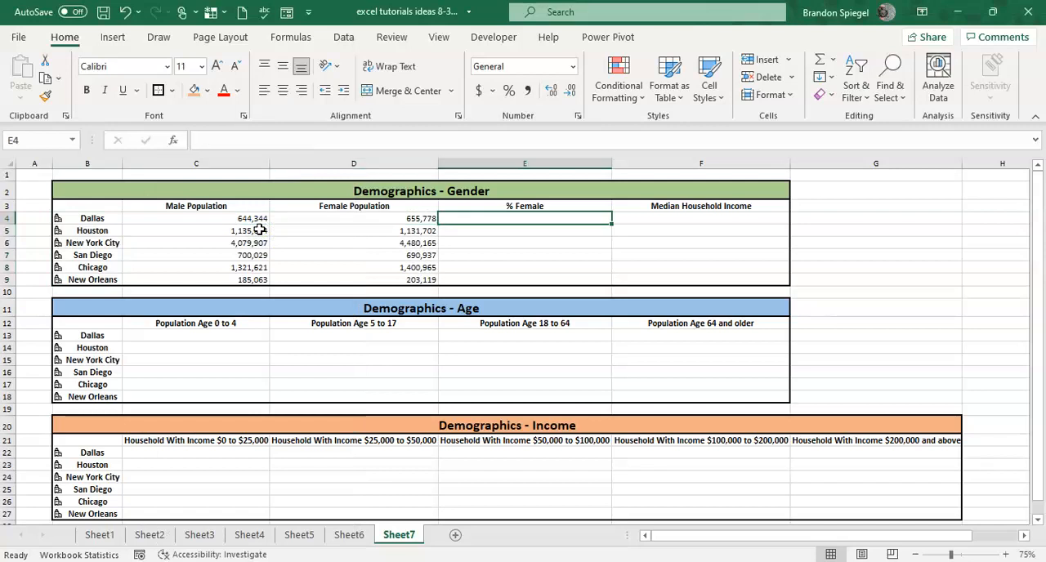
pyautogui.write('=s')
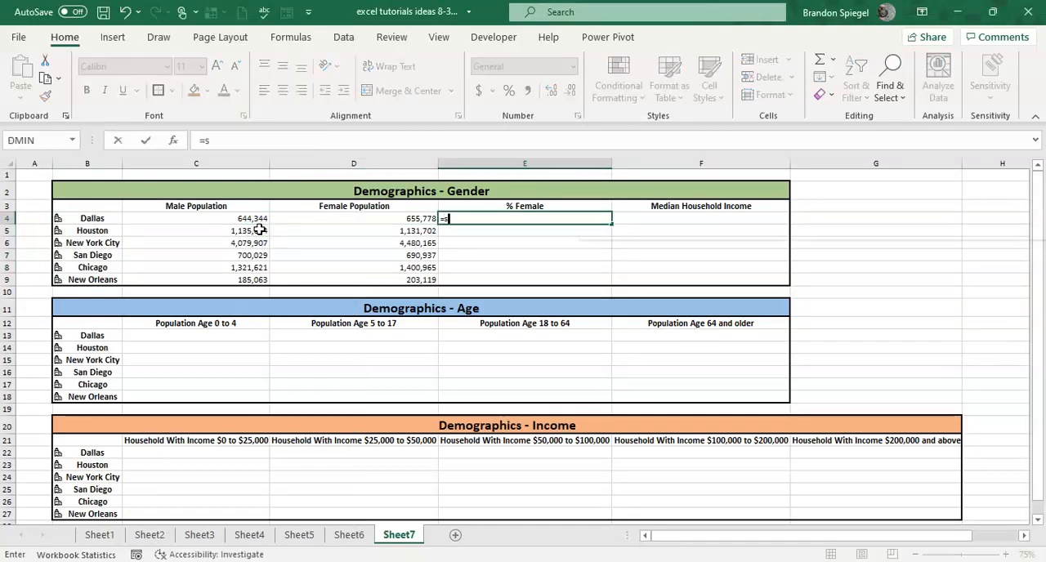
pyautogui.write('um(')
pyautogui.press('Left')
# Enter the formula =D4/(SUM(C4:D4)) in E4 to calculate Dallas's female share of the population.
pyautogui.press('Left')
pyautogui.press('Left')
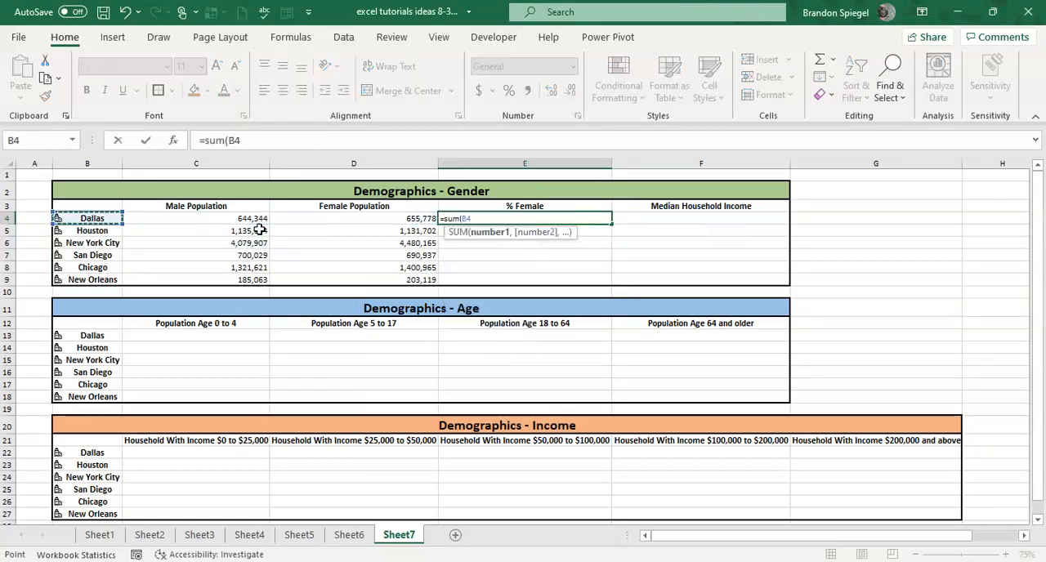
pyautogui.press('Right')
pyautogui.press('Escape')
pyautogui.write('=')
pyautogui.press('Left')
pyautogui.write('/(sum')
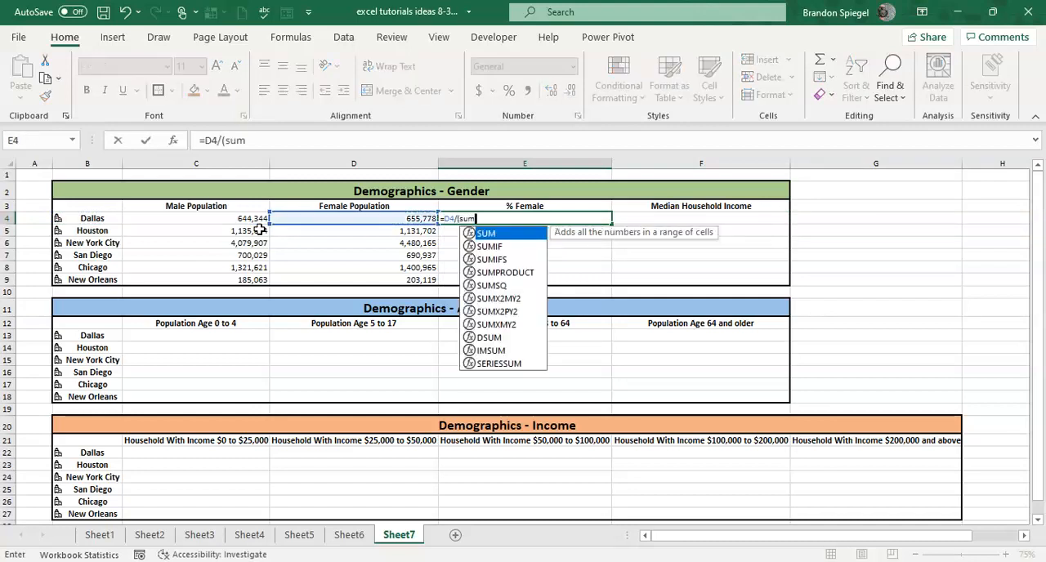
pyautogui.write('(')
pyautogui.press('Left')
pyautogui.hotkey('shift', 'Left')
pyautogui.press('Return')
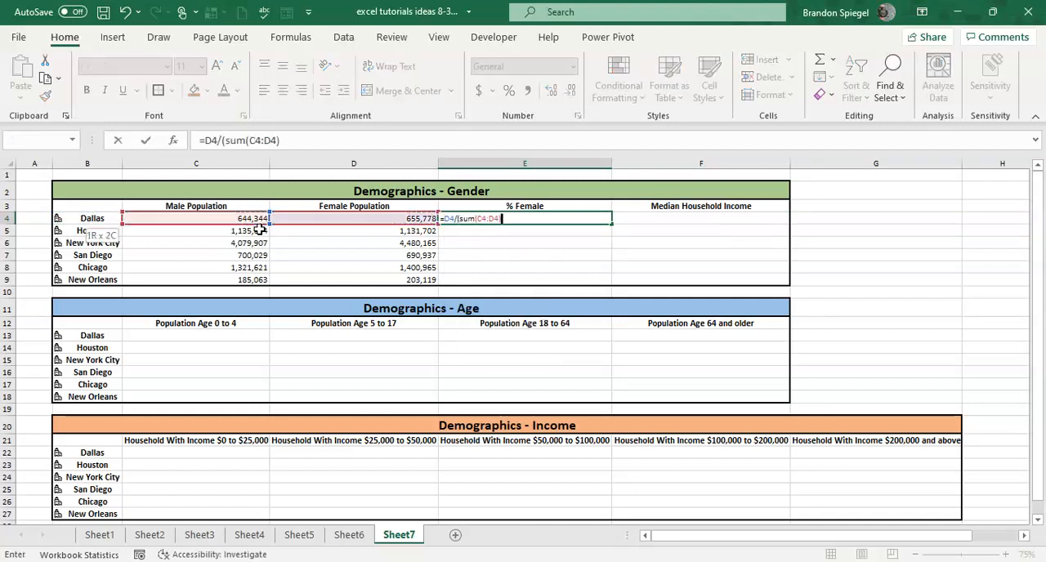
pyautogui.press('Return')
# Copy the % Female formula from E4 down through E9 for the remaining cities.
pyautogui.press('Up')
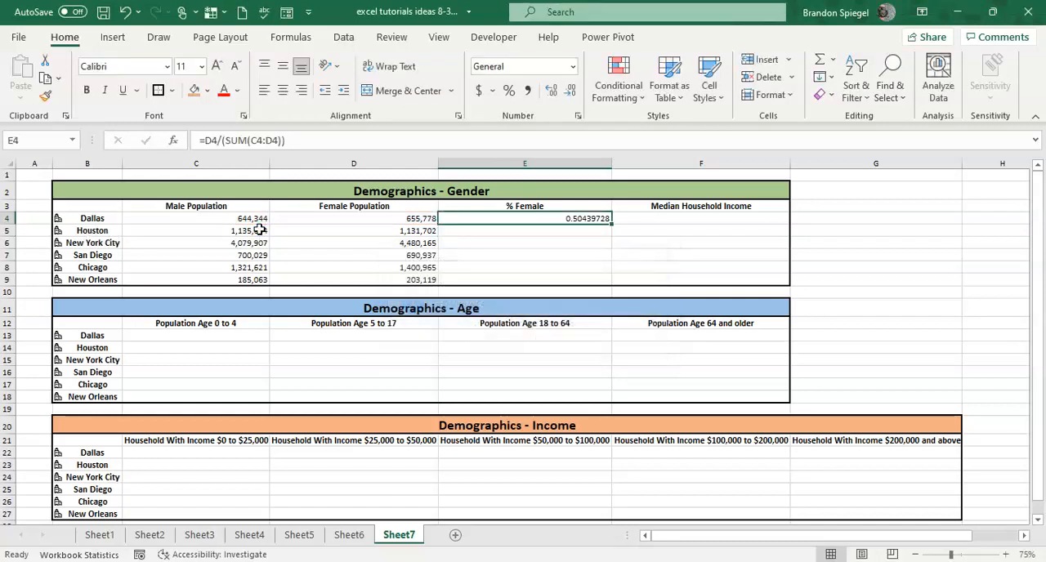
pyautogui.hotkey('ctrl', 'c')
pyautogui.hotkey('shift', 'Down')
pyautogui.hotkey('shift', 'Down')
pyautogui.hotkey('shift', 'Down')
pyautogui.hotkey('shift', 'Down')
pyautogui.hotkey('shift', 'Down')
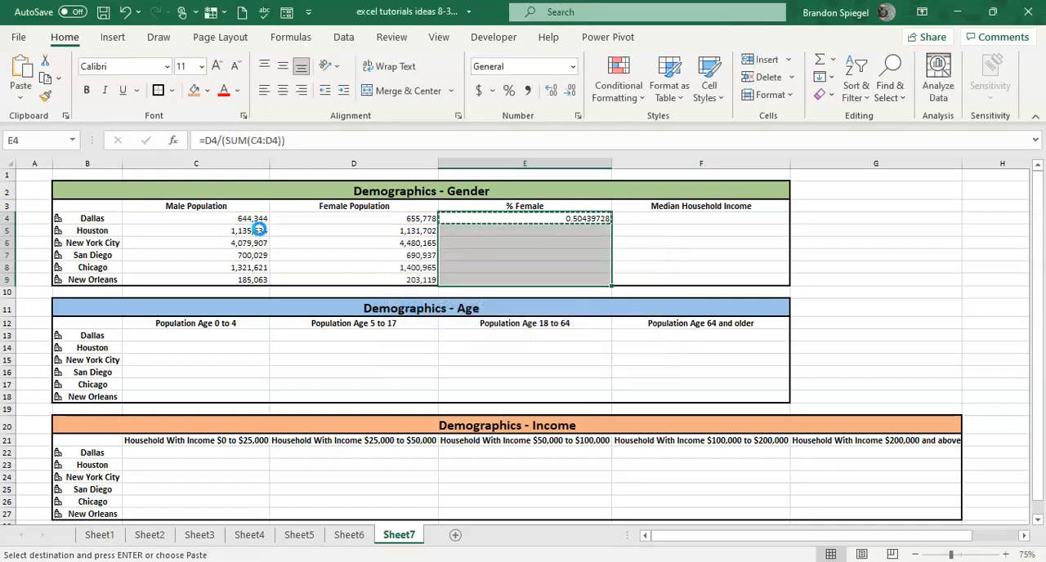
pyautogui.hotkey('ctrl', 'v')
# Format the % Female values in E4:E9 as Percentage and centre them in their cells.
pyautogui.press('Up')
pyautogui.press('Down')
pyautogui.hotkey('shift', 'Down')
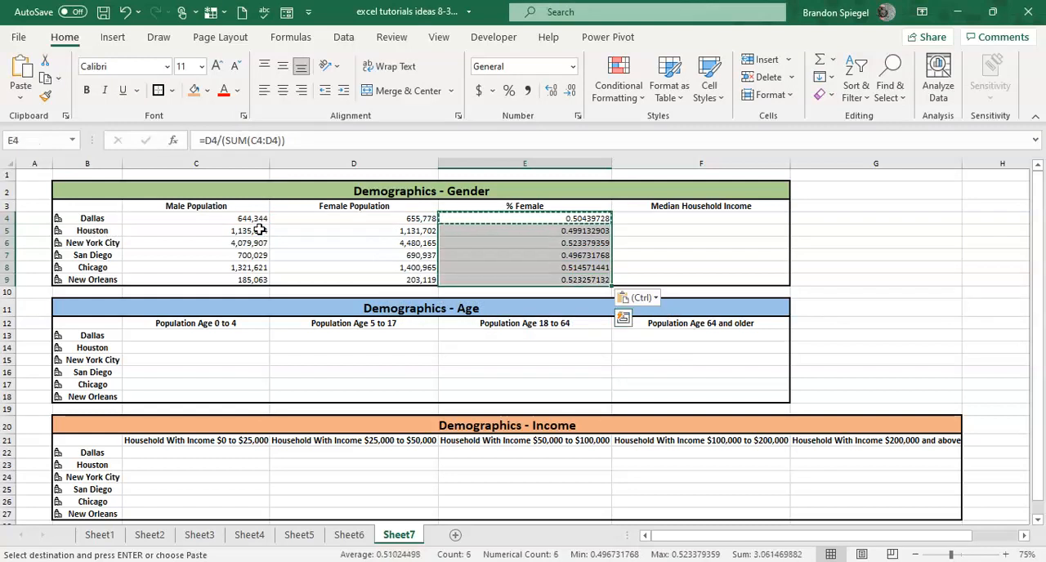
pyautogui.press('alt')
pyautogui.write('hnPercentage')
pyautogui.press('Return')
pyautogui.press('alt')
pyautogui.press('h')
pyautogui.press('a')
pyautogui.press('c')
# Reapply a thick outside border around the Gender table's range B3:F9.
pyautogui.press('Up')
pyautogui.press('Left')
pyautogui.press('Left')
pyautogui.press('Left')
pyautogui.hotkey('shift', 'Right')
pyautogui.hotkey('shift', 'Down')
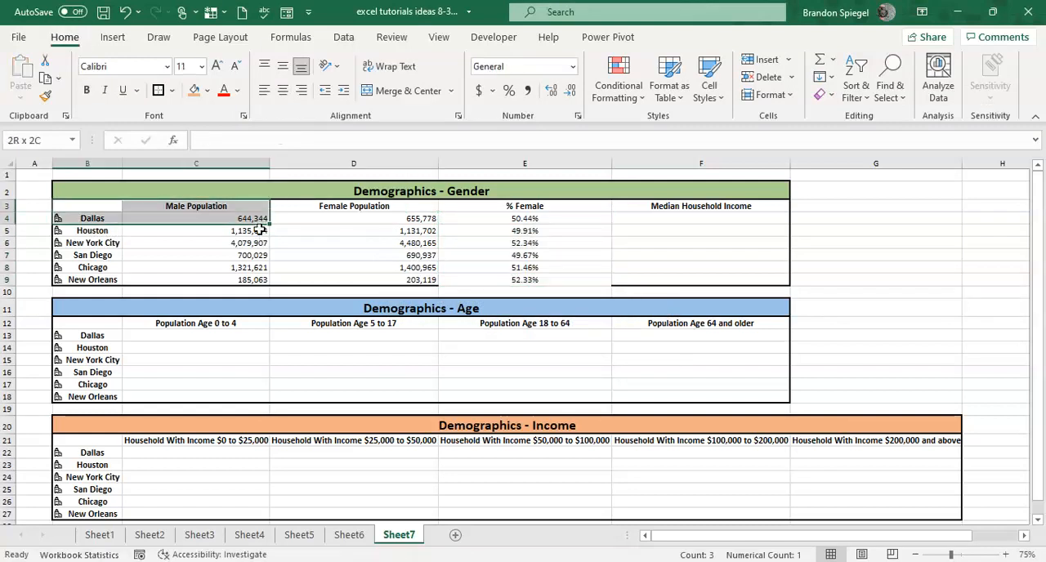
pyautogui.hotkey('ctrl', 'shift', 'Right')
pyautogui.hotkey('ctrl', 'shift', 'Down')
pyautogui.press('Right')
pyautogui.press('Right')
pyautogui.press('Right')
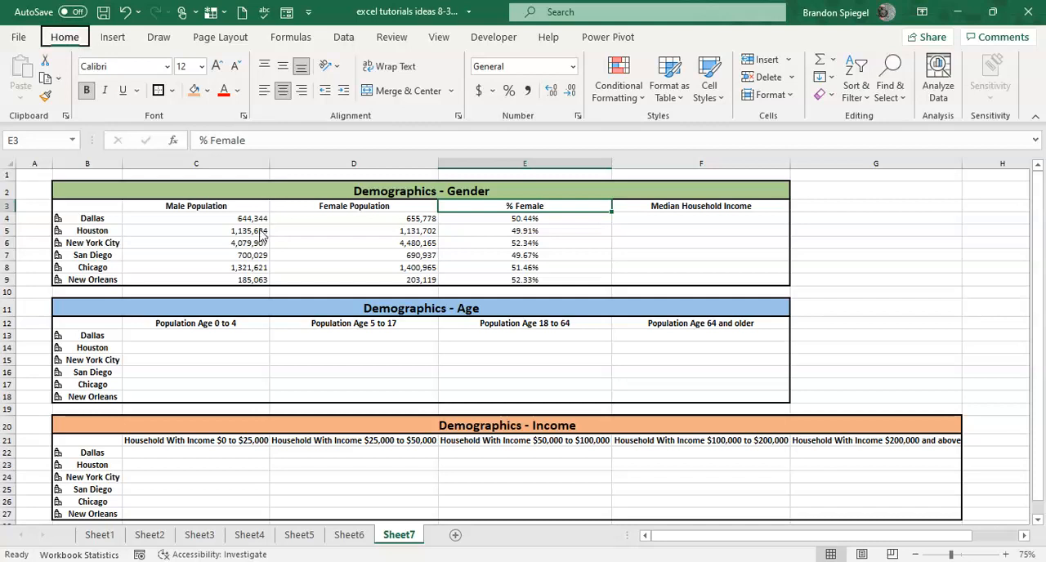
# Look through the available cell border options without applying any.
pyautogui.press('alt')
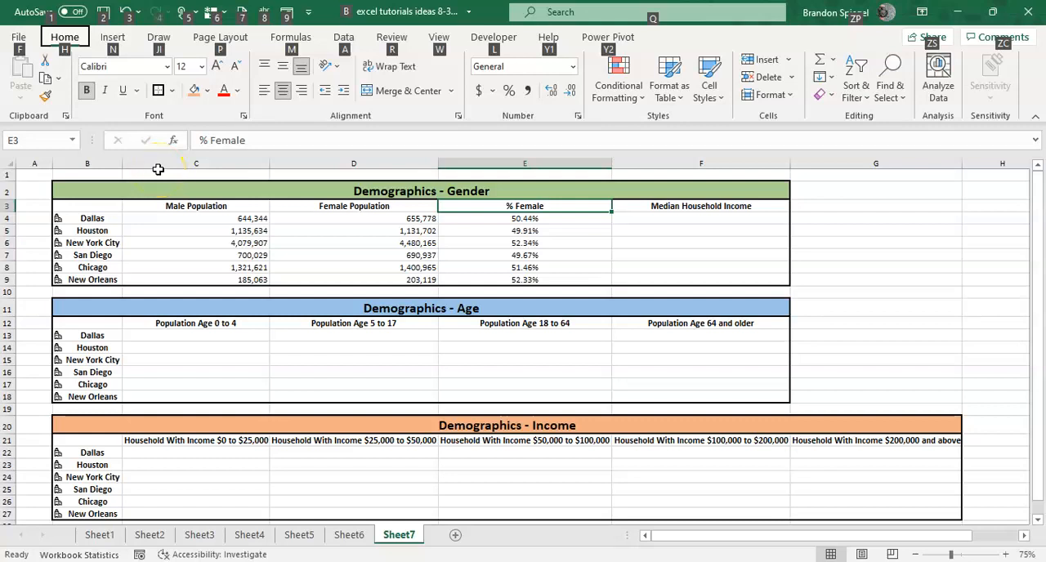
pyautogui.press('Escape')
pyautogui.press('alt')
pyautogui.press('h')
pyautogui.press('b')
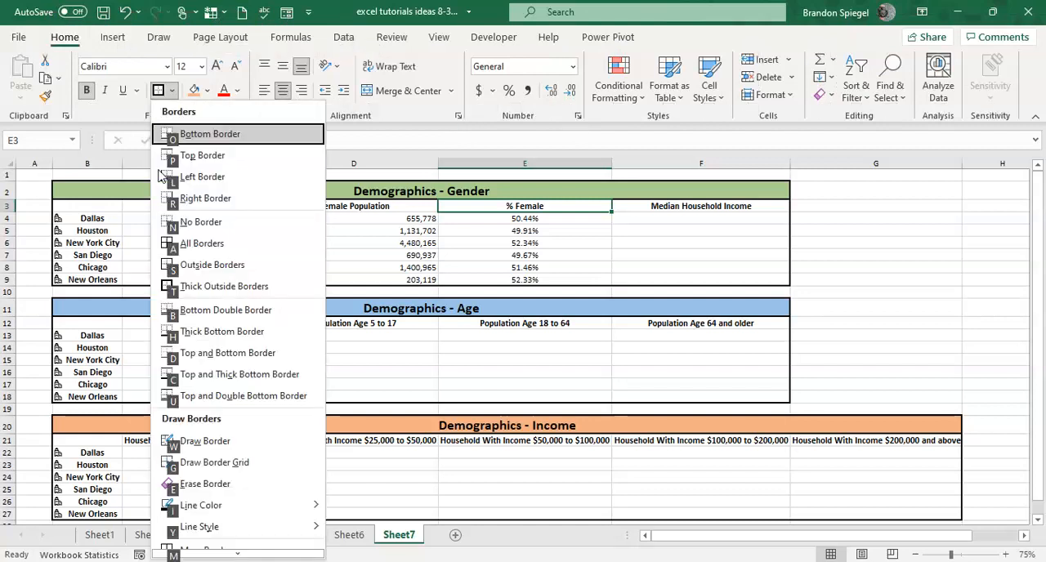
pyautogui.press('Escape')
pyautogui.press('Escape')
# Insert the median household income field for the cities in B4:B9 into the Median Household Income column.
pyautogui.press('Right')
pyautogui.press('Down')
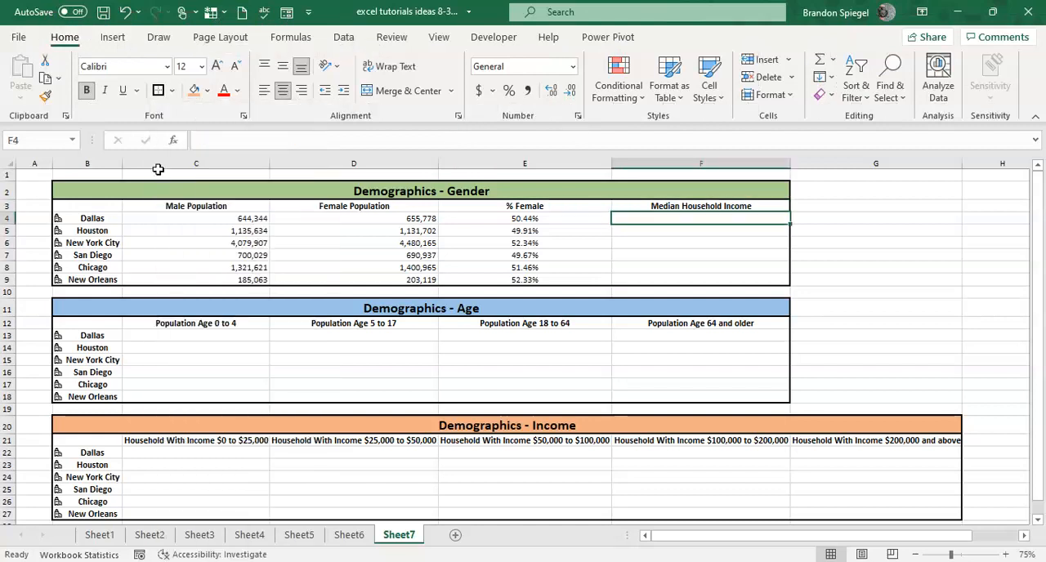
pyautogui.press('Up')
pyautogui.press('Left')
pyautogui.press('Left')
pyautogui.press('Left')
pyautogui.press('Left')
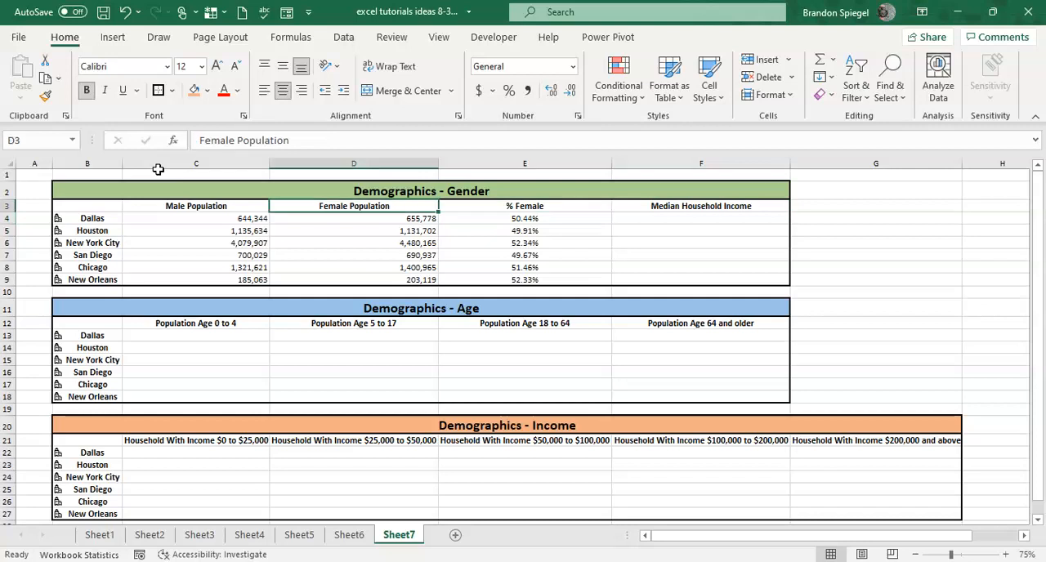
pyautogui.press('Right')
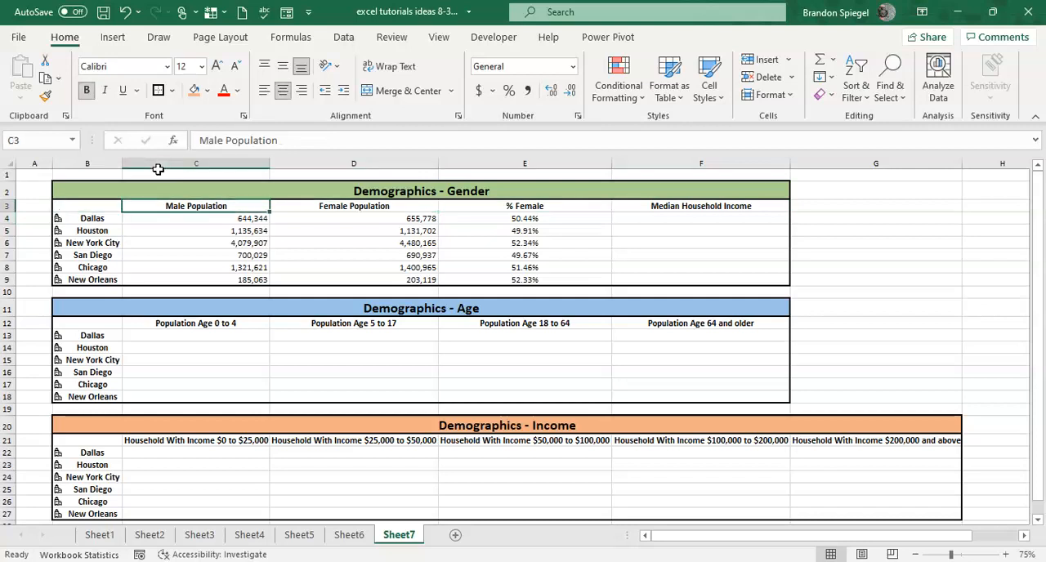
pyautogui.press('Left')
pyautogui.press('Down')
pyautogui.hotkey('ctrl', 'shift', 'Down')
pyautogui.hotkey('ctrl', 'q')
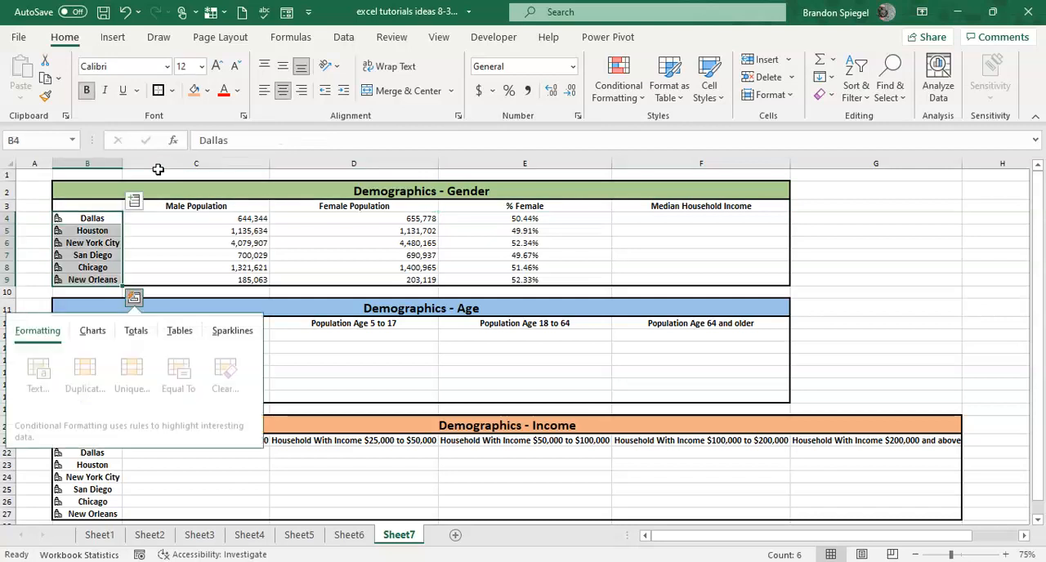
pyautogui.press('Escape')
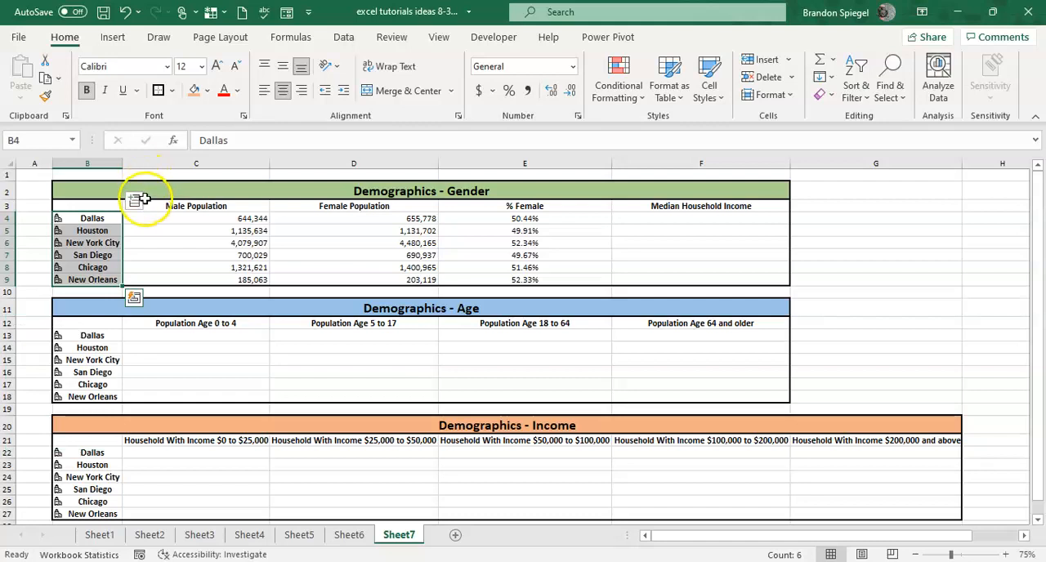
pyautogui.click(134, 201)
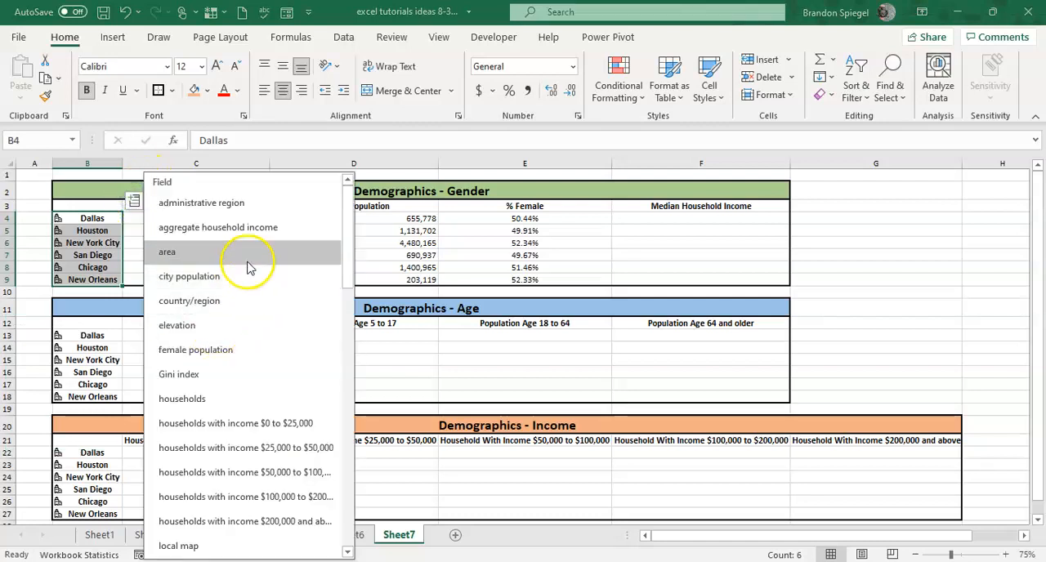
pyautogui.scroll(-1, 239, 365)
pyautogui.scroll(-1, 238, 365)
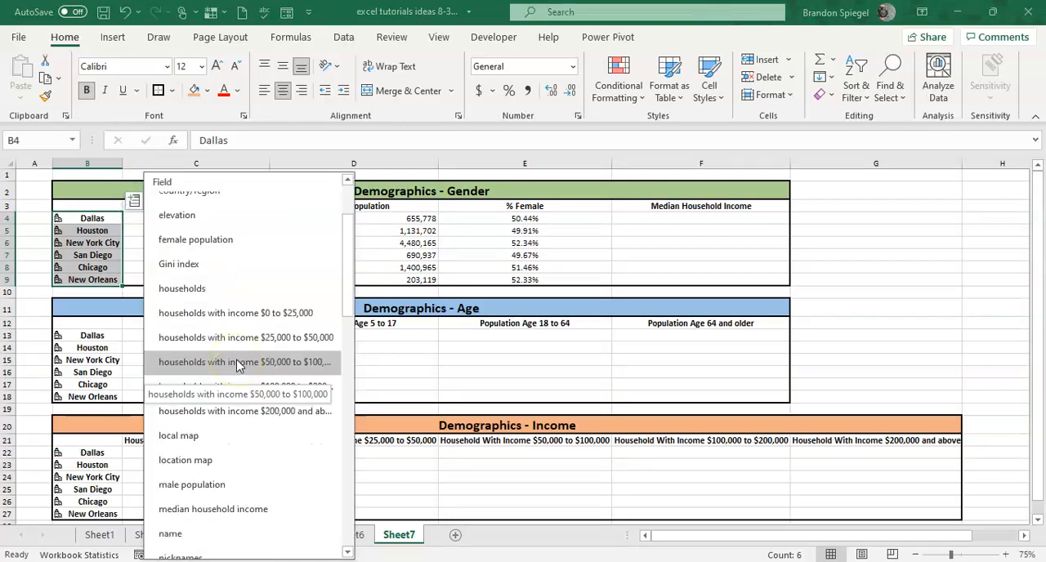
pyautogui.click(243, 509)
pyautogui.press('Up')
pyautogui.press('Up')
pyautogui.press('Down')
pyautogui.press('Down')
pyautogui.press('Down')
pyautogui.press('Right')
pyautogui.press('Down')
pyautogui.press('Down')
pyautogui.press('Down')
pyautogui.press('Down')
pyautogui.press('Down')
pyautogui.press('Down')
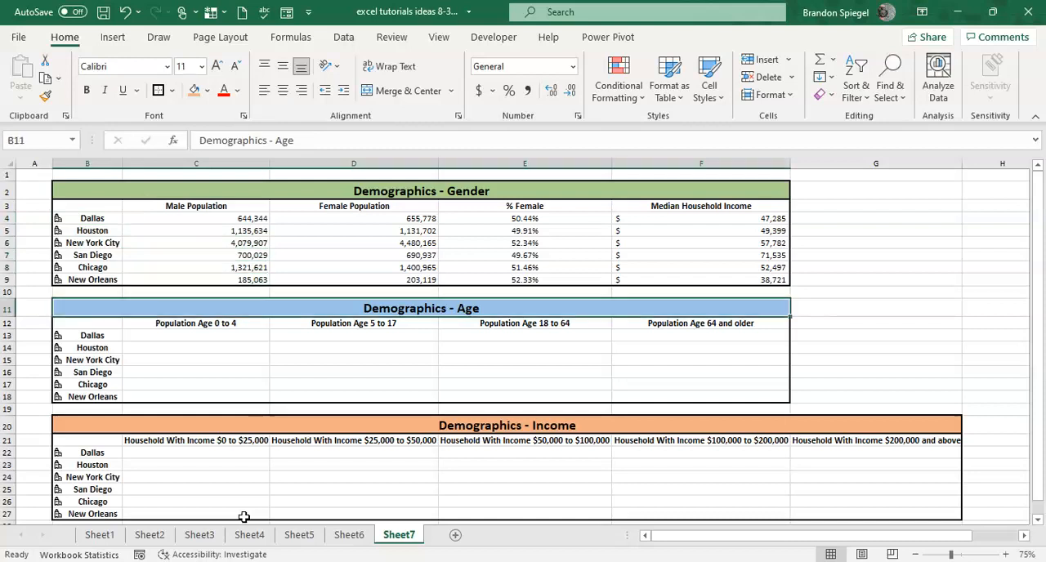
pyautogui.press('Down')
pyautogui.press('Right')
pyautogui.press('Left')
pyautogui.press('Down')
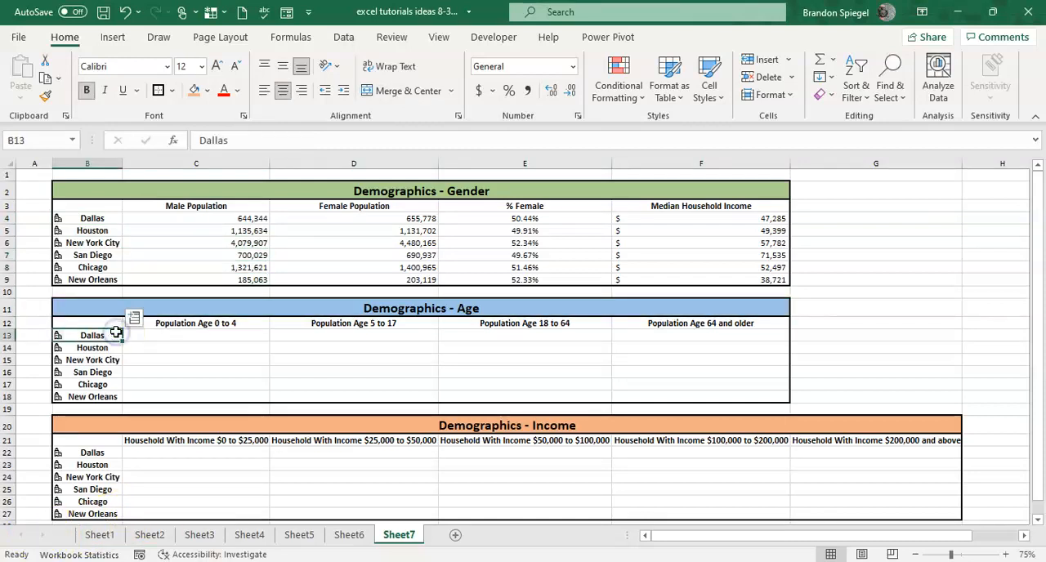
# Insert the population age 0 to 4 and population age 5 to 17 fields for the Age table's cities in B13:B18.
pyautogui.moveTo(116, 333); pyautogui.dragTo(114, 398)
pyautogui.click(134, 317)
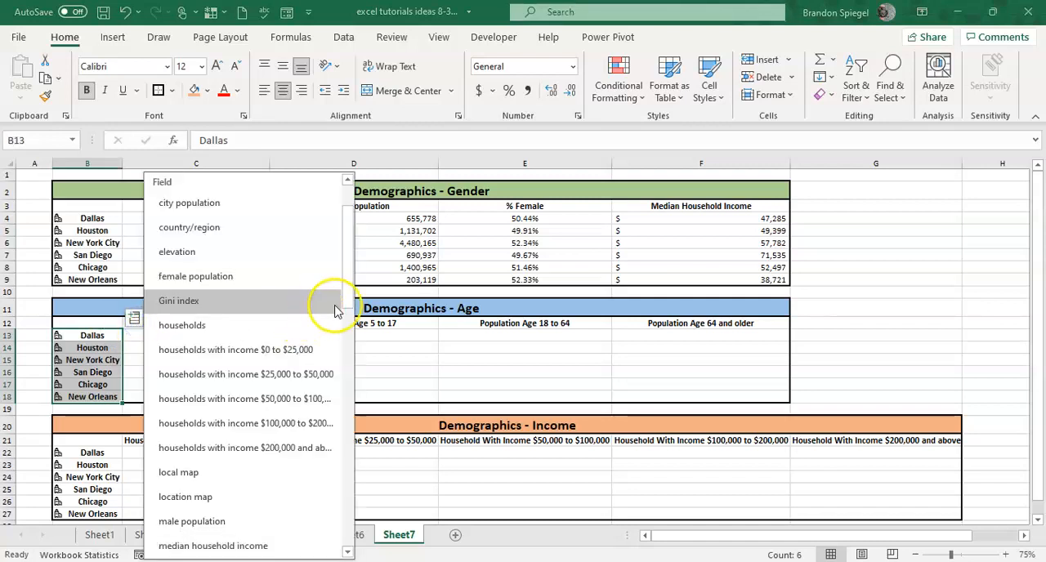
pyautogui.moveTo(343, 301); pyautogui.dragTo(350, 393)
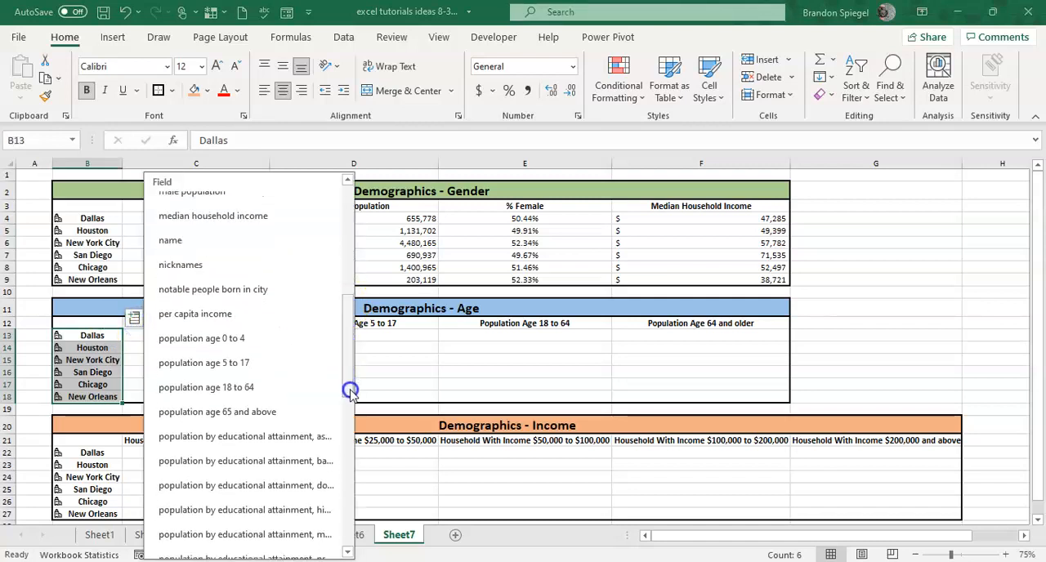
pyautogui.click(274, 338)
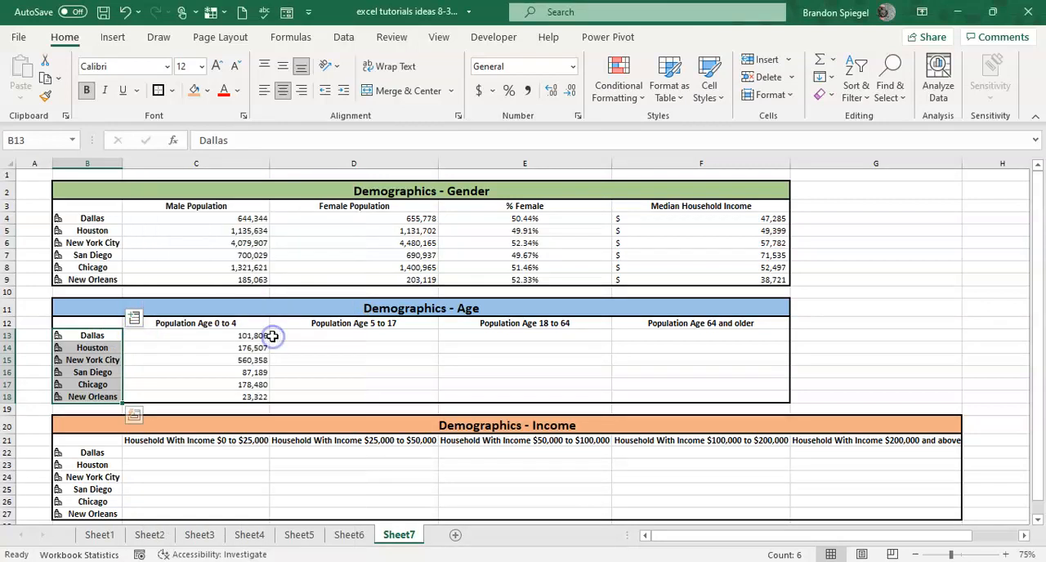
pyautogui.click(134, 317)
pyautogui.moveTo(351, 281); pyautogui.dragTo(343, 346)
pyautogui.click(303, 299)
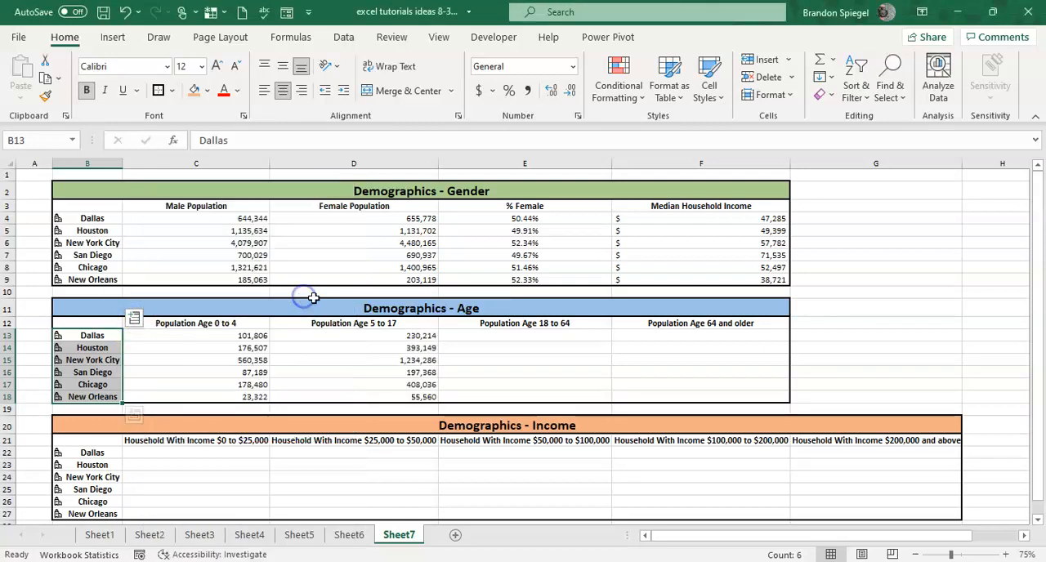
# Insert the population age 18 to 64 and population age 65 and above fields for the same cities in B13:B18.
pyautogui.click(134, 318)
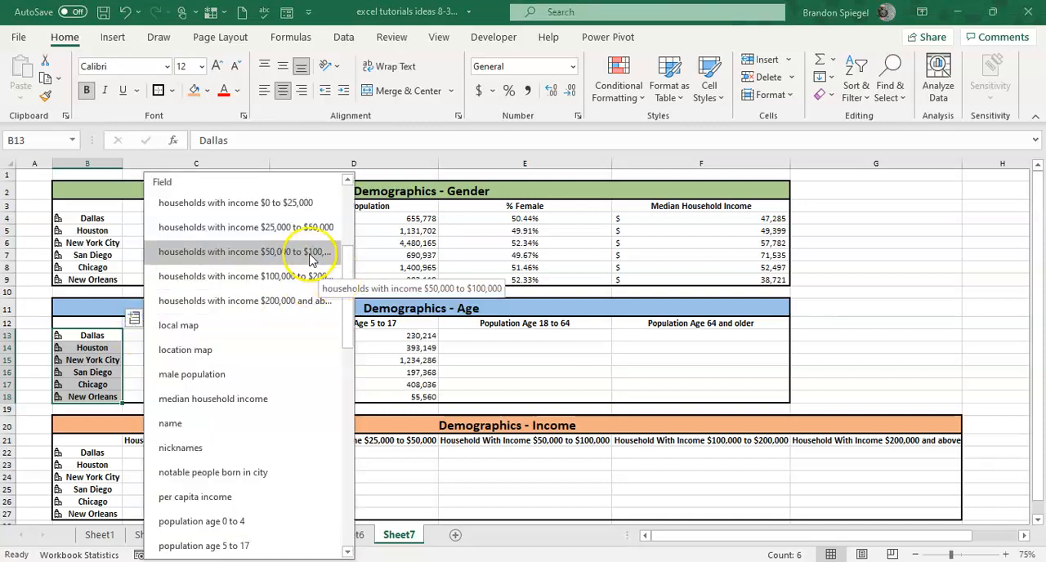
pyautogui.moveTo(346, 273); pyautogui.dragTo(345, 296)
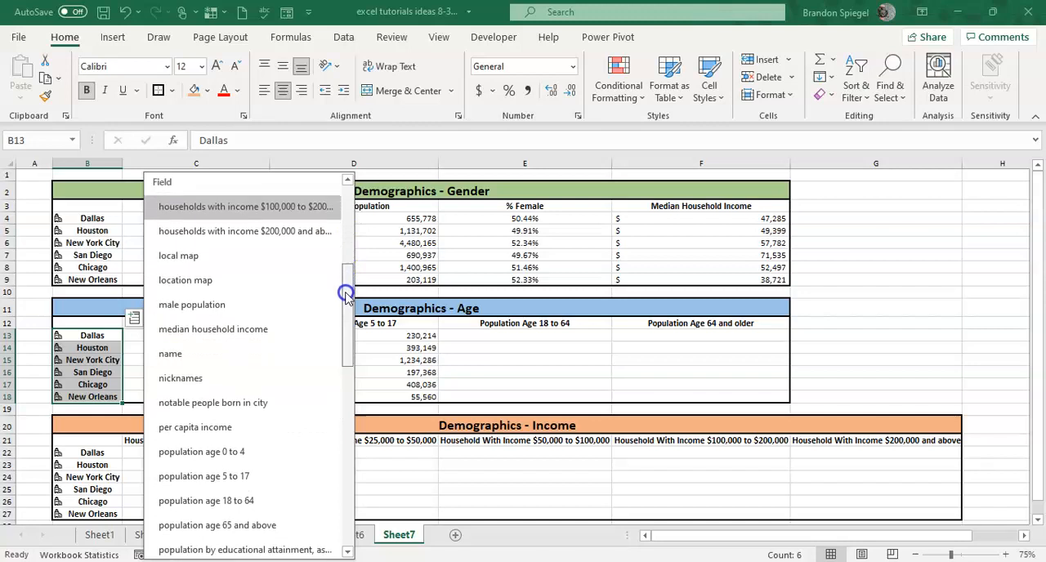
pyautogui.click(253, 490)
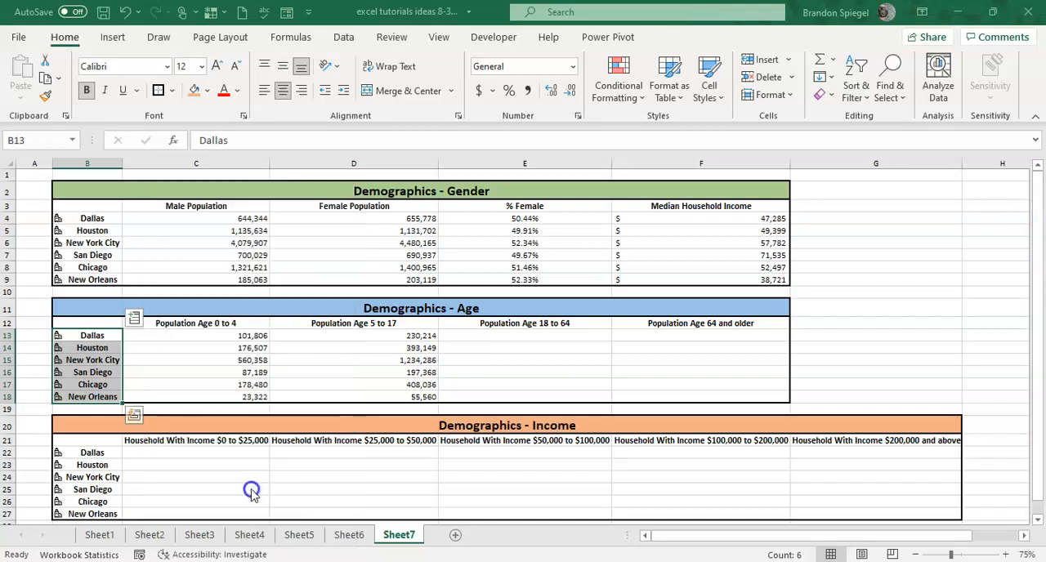
pyautogui.click(134, 318)
pyautogui.moveTo(350, 329); pyautogui.dragTo(346, 348)
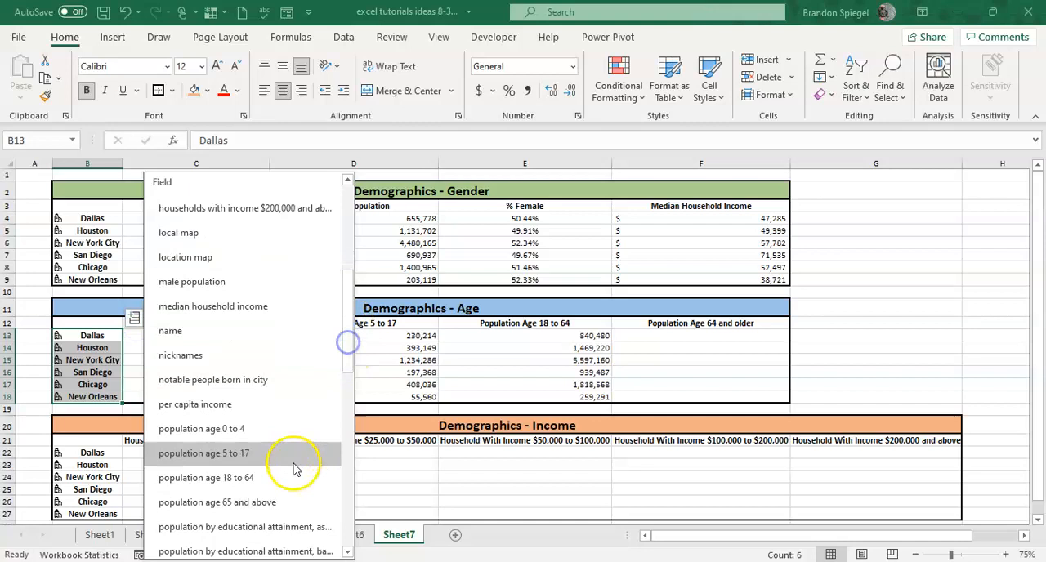
pyautogui.click(290, 503)
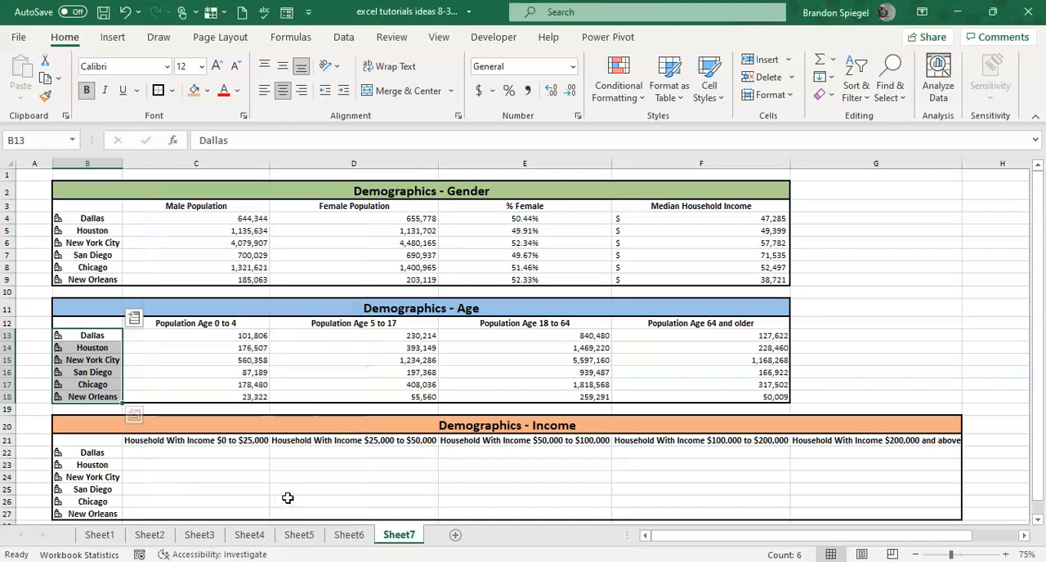
# Add the "population by educational attainment, associate degree" field for the Age table's cities in G13:G18 and select G13.
pyautogui.click(134, 318)
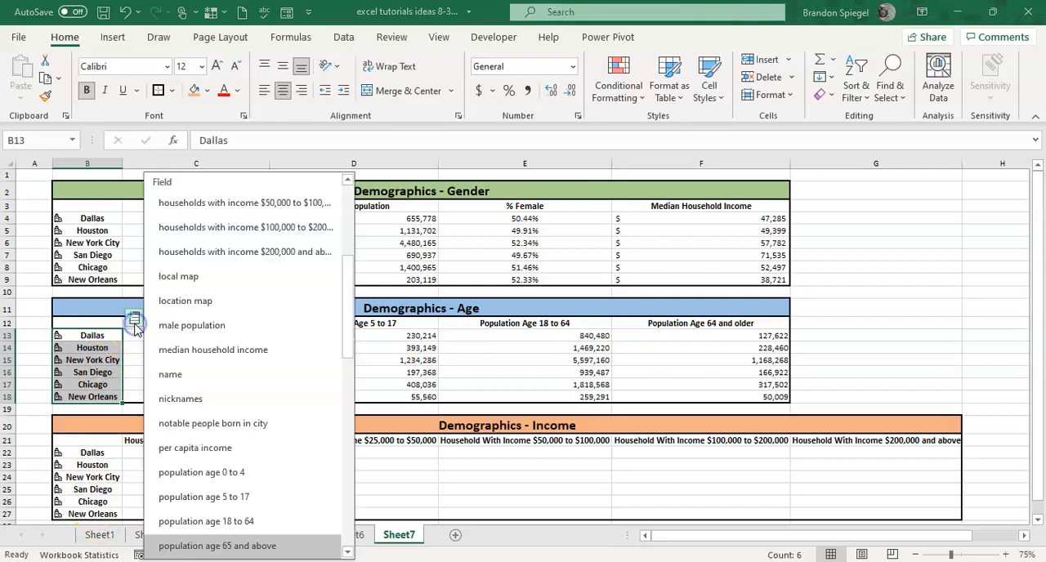
pyautogui.moveTo(349, 318); pyautogui.dragTo(343, 478)
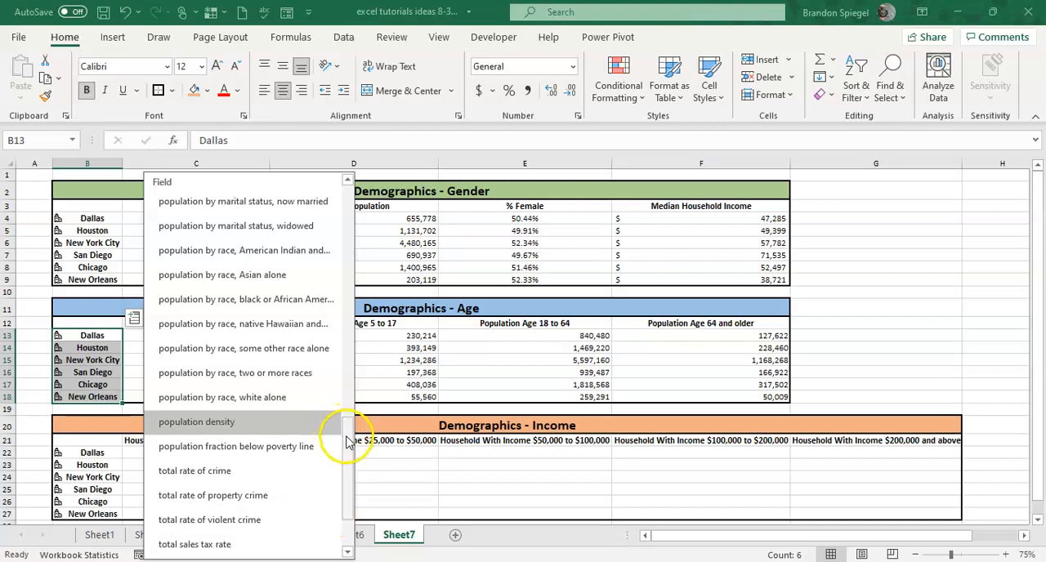
pyautogui.moveTo(348, 440); pyautogui.dragTo(334, 351)
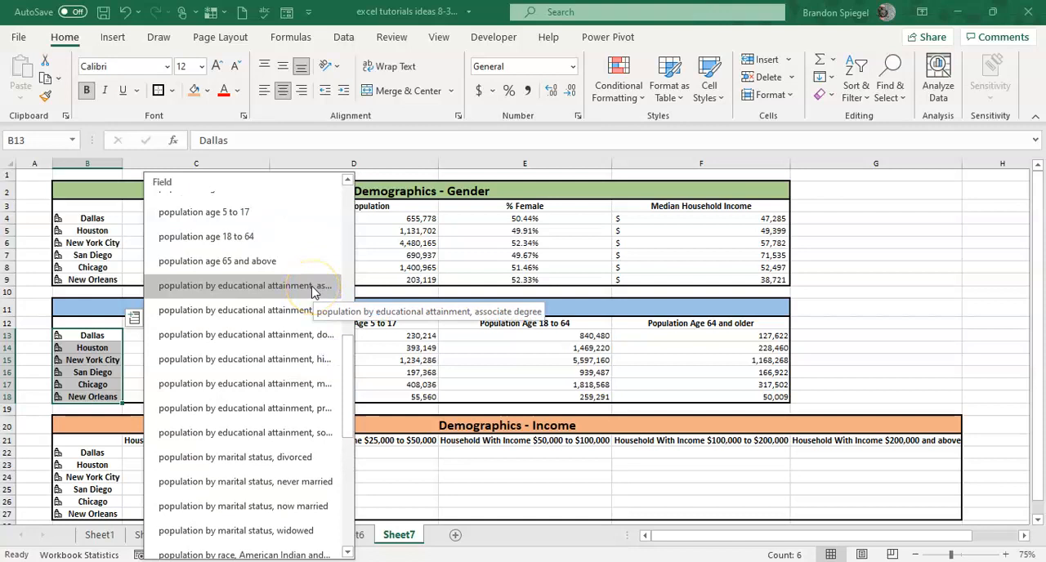
pyautogui.click(313, 290)
pyautogui.click(889, 346)
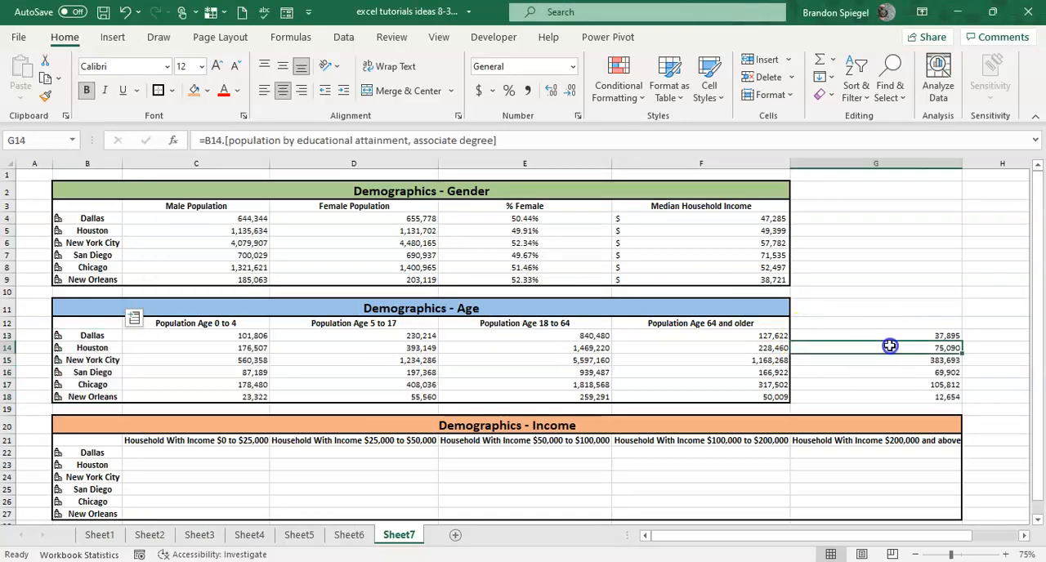
pyautogui.press('Up')
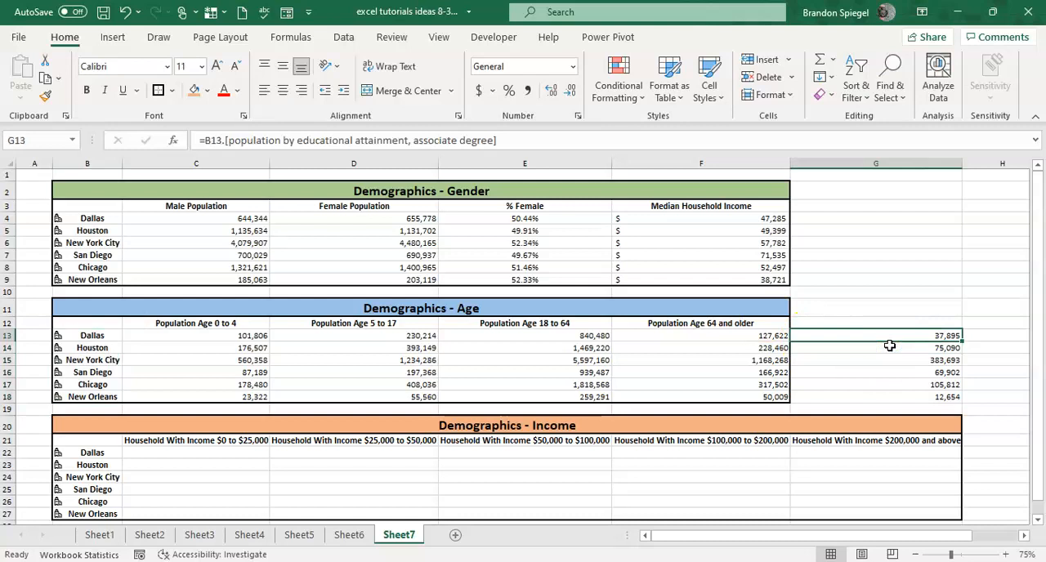
# Clear the associate degree values from G13:G18 and review the data type fields available for the Age table's cities in B13:B18.
pyautogui.hotkey('ctrl', 'shift', 'Down')
pyautogui.press('Delete')
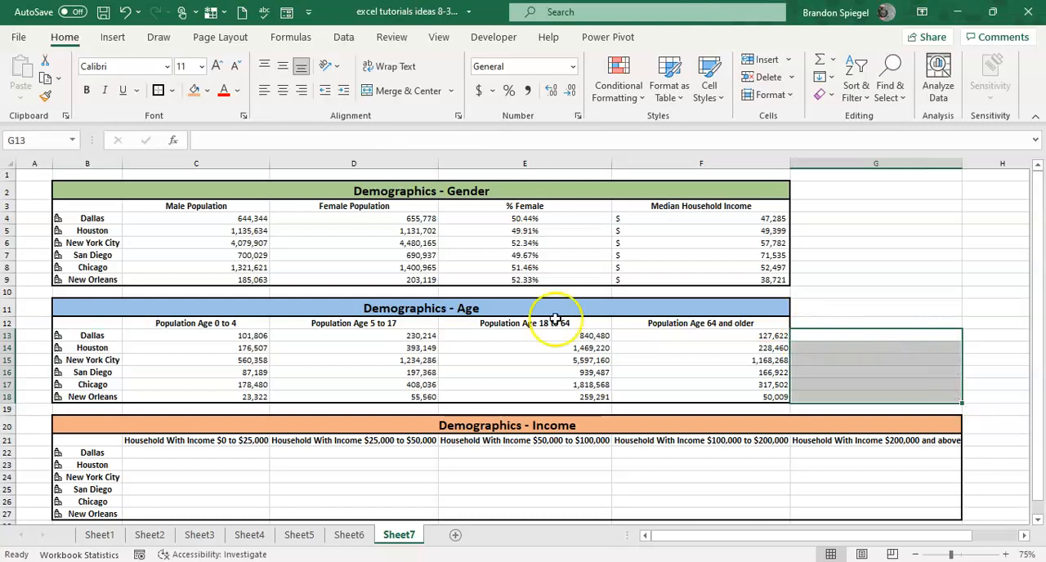
pyautogui.click(90, 347)
pyautogui.press('Up')
pyautogui.hotkey('ctrl', 'shift', 'Down')
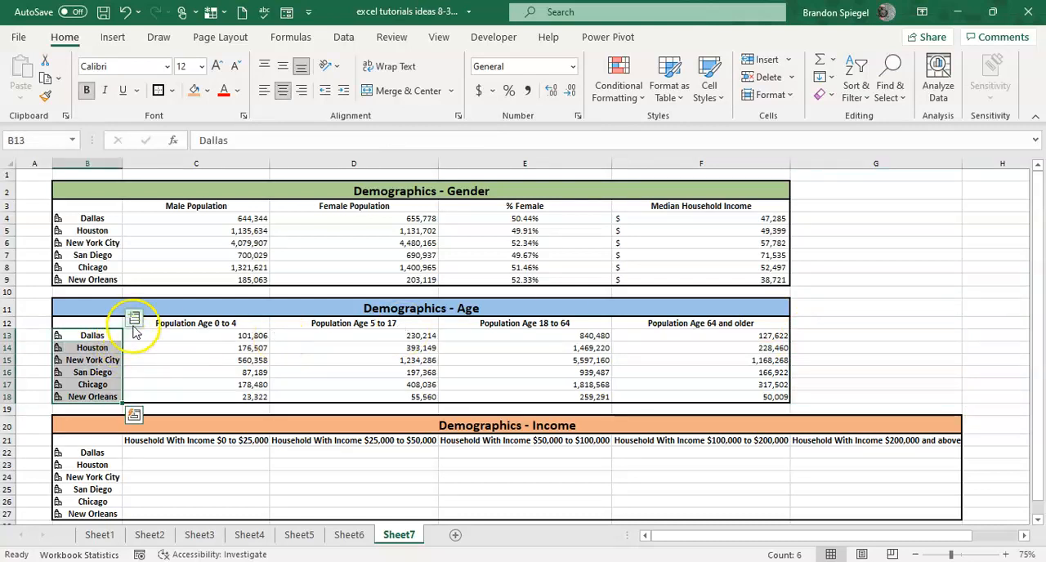
pyautogui.click(134, 318)
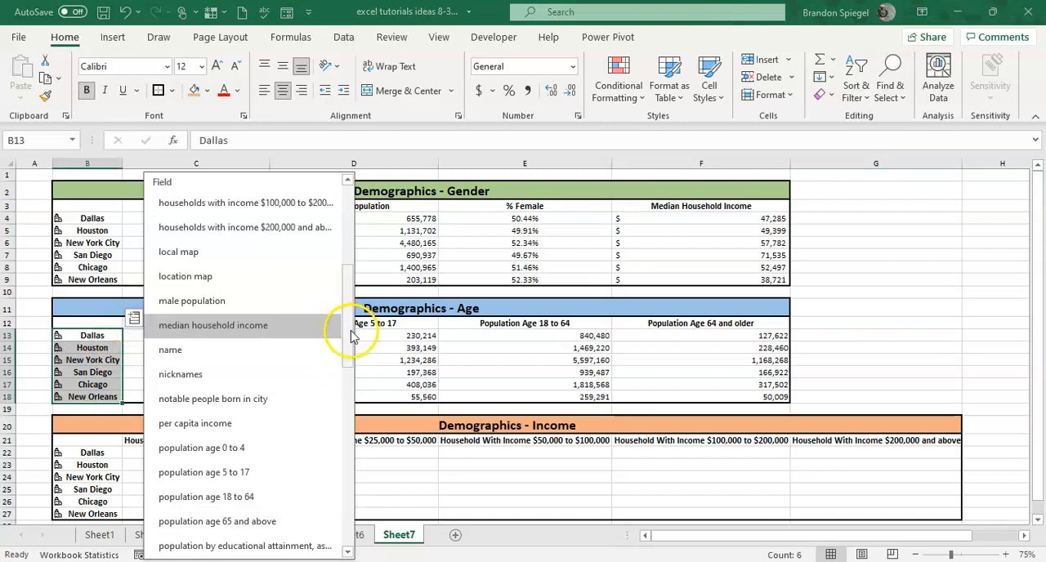
pyautogui.moveTo(351, 337); pyautogui.dragTo(349, 301)
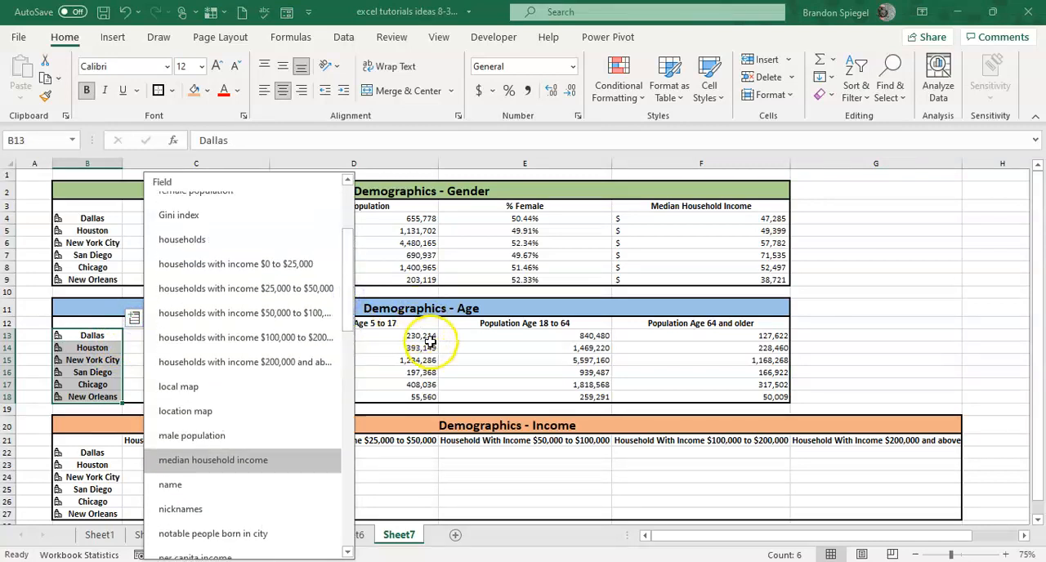
# Correct the Age table's last column header in F12 to "Population Age 65 and older".
pyautogui.click(429, 346)
pyautogui.press('Left')
pyautogui.press('Up')
pyautogui.press('Up')
pyautogui.press('Left')
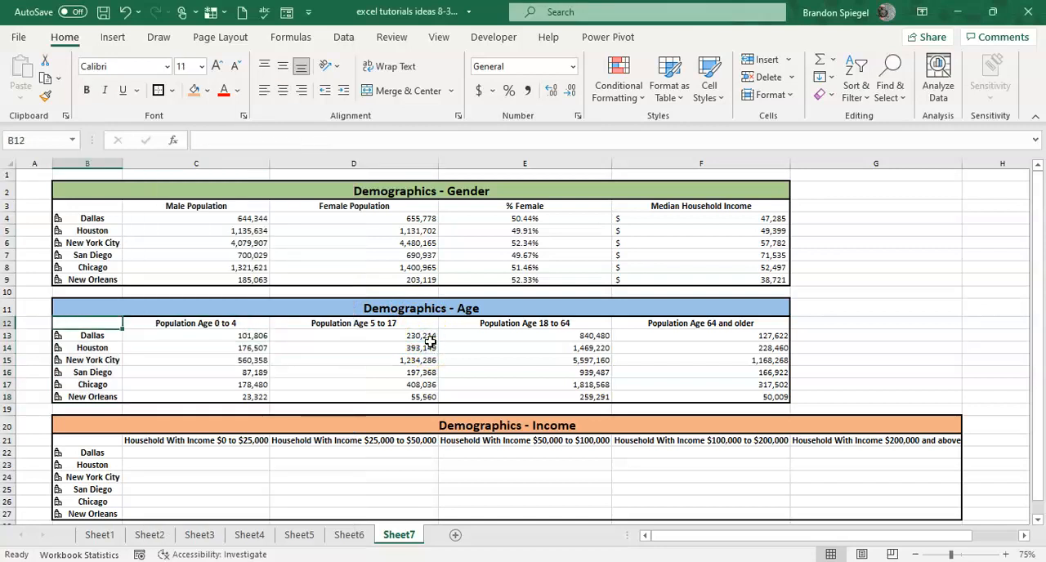
pyautogui.press('Right')
pyautogui.press('Right')
pyautogui.press('Right')
pyautogui.press('Right')
pyautogui.press('F2')
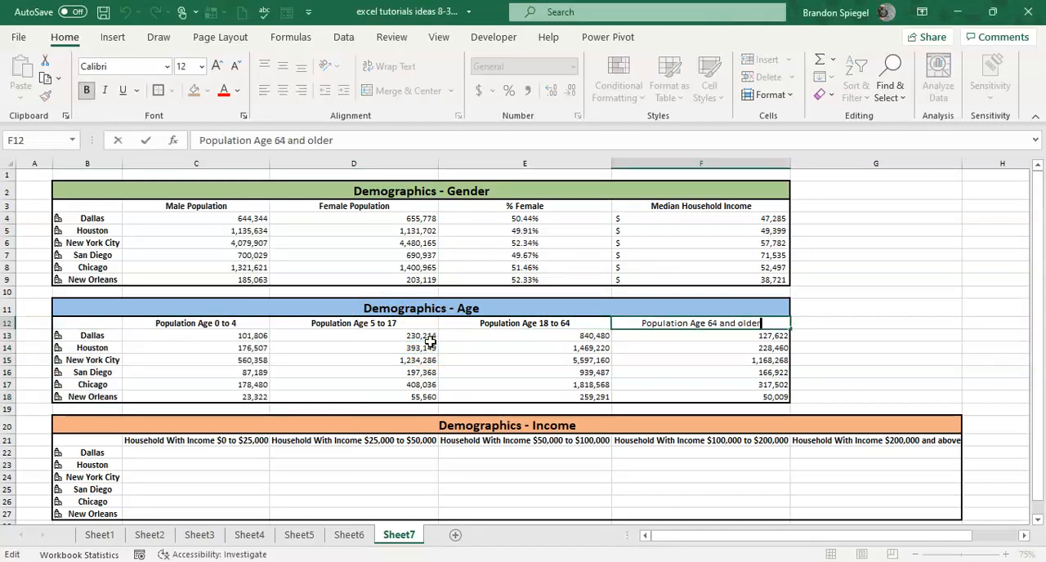
pyautogui.press('BackSpace')
pyautogui.write('5')
pyautogui.press('Return')
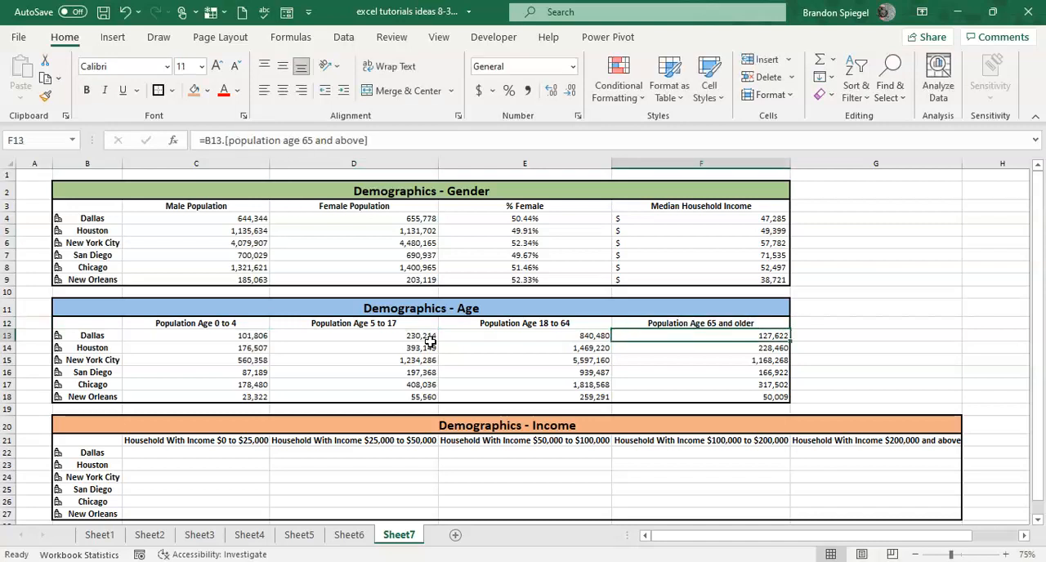
# Preview the recommended charts for the Age table's range B12:F18 and insert the clustered column chart.
pyautogui.press('Up')
pyautogui.press('Left')
pyautogui.press('Left')
pyautogui.press('Left')
pyautogui.press('Left')
pyautogui.press('Down')
pyautogui.press('Up')
pyautogui.hotkey('shift', 'Right')
pyautogui.hotkey('shift', 'Right')
pyautogui.hotkey('shift', 'Down')
pyautogui.hotkey('shift', 'Down')
pyautogui.hotkey('shift', 'Down')
pyautogui.hotkey('shift', 'Down')
pyautogui.hotkey('shift', 'Down')
pyautogui.hotkey('shift', 'Down')
pyautogui.hotkey('shift', 'Right')
pyautogui.hotkey('shift', 'Right')
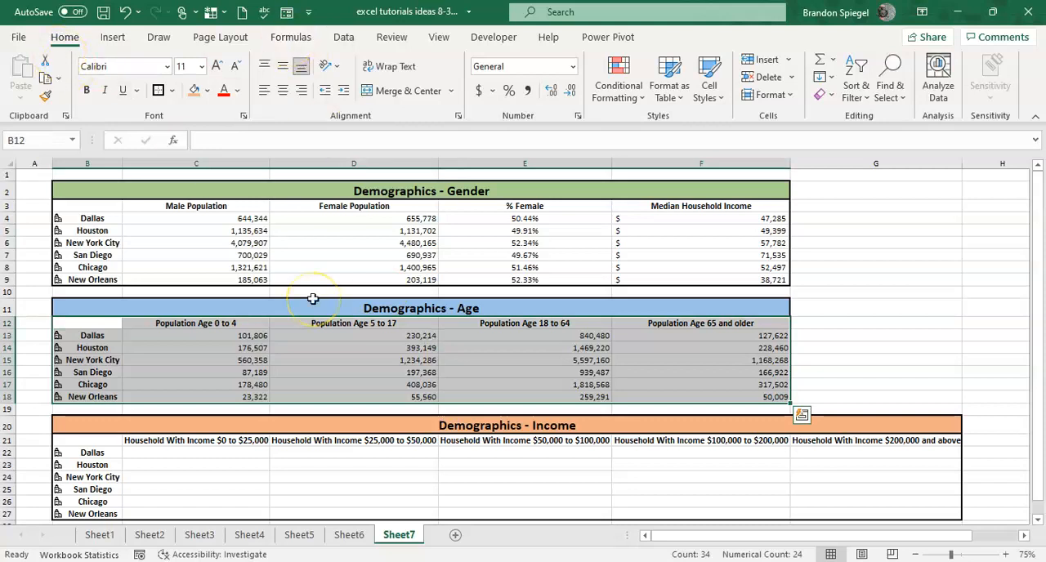
pyautogui.hotkey('ctrl', 'q')
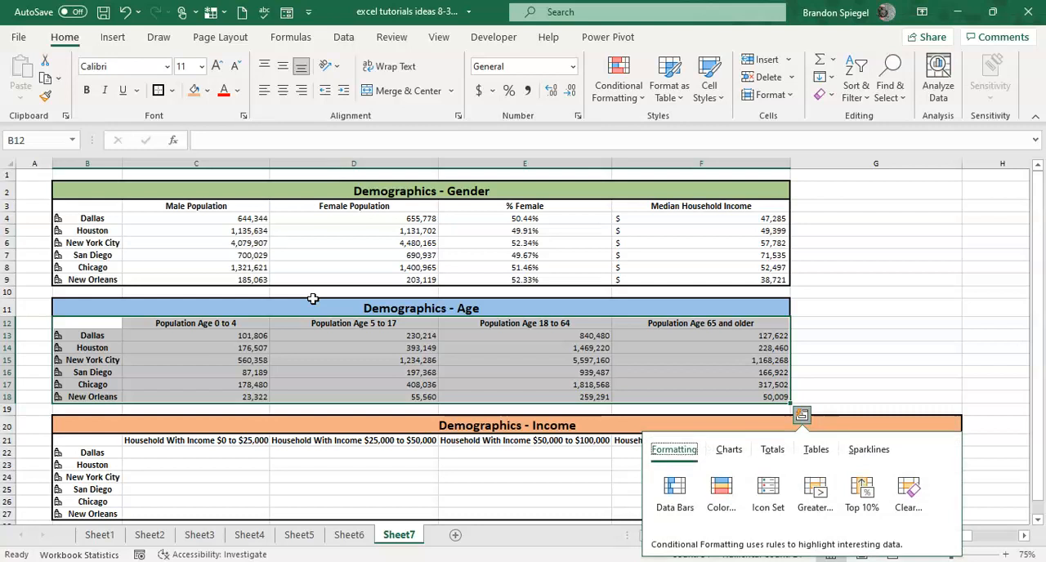
pyautogui.press('Right')
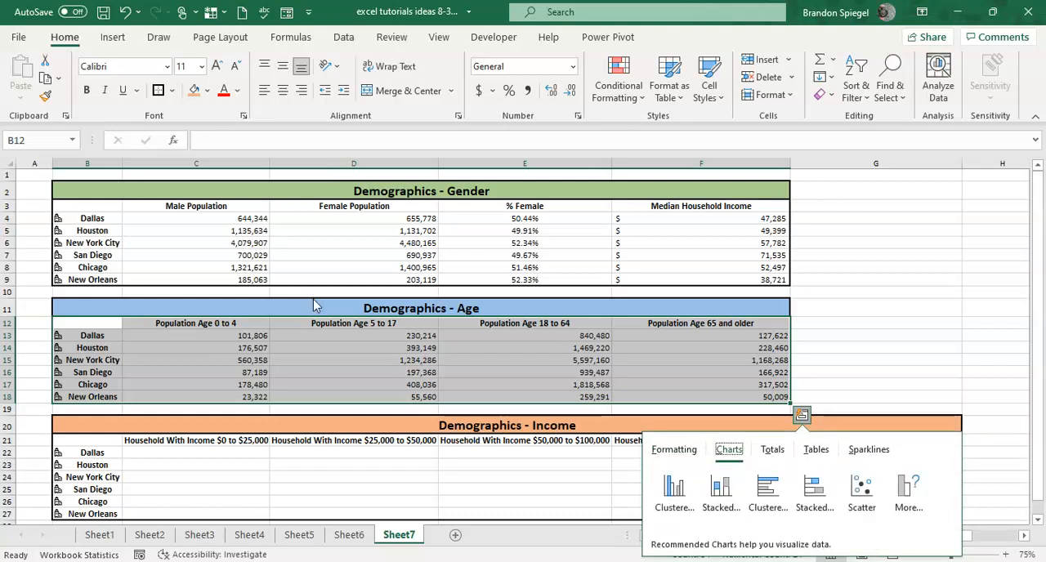
pyautogui.press('Tab')
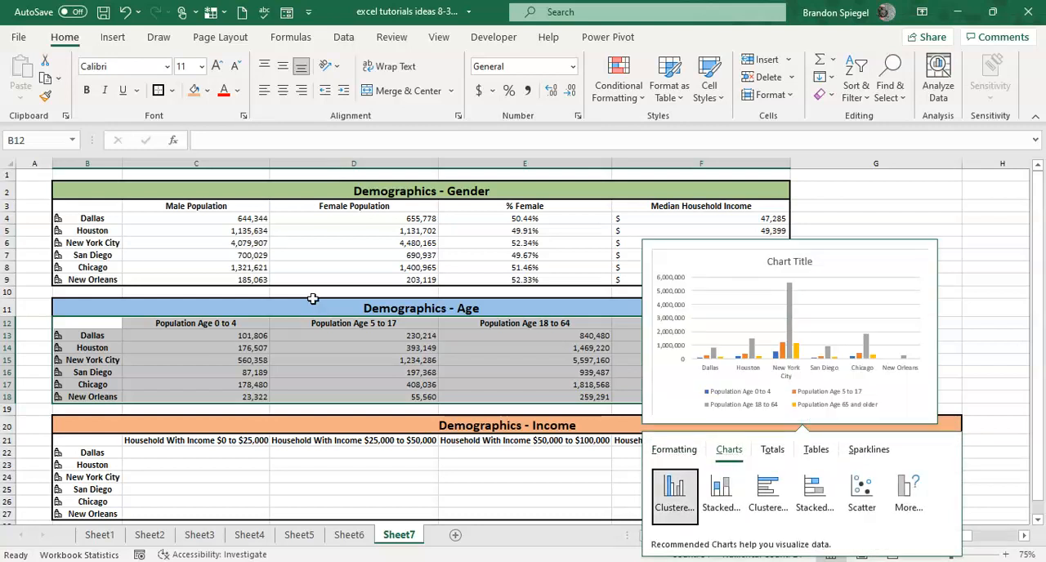
pyautogui.press('Right')
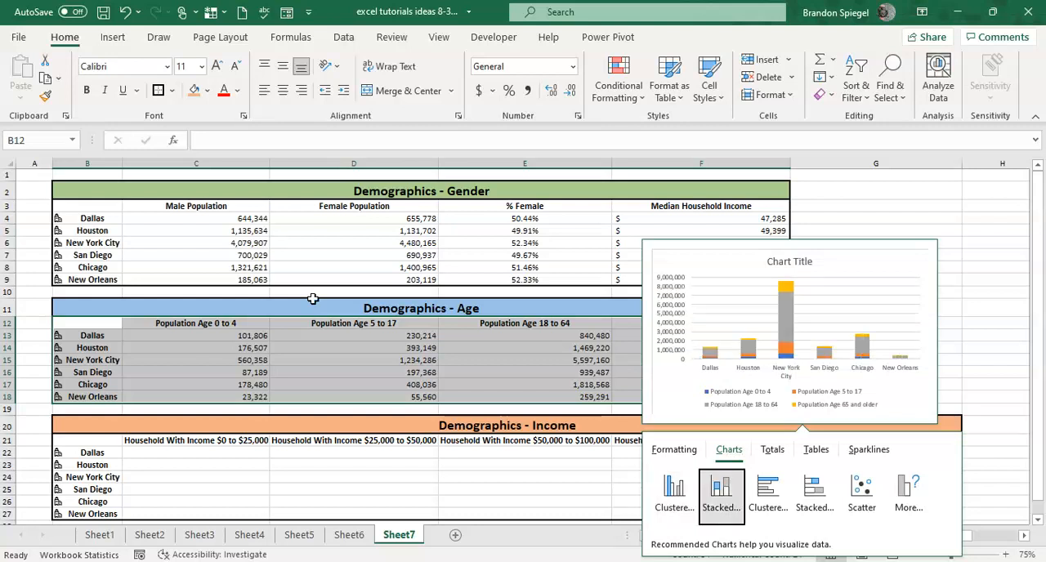
pyautogui.press('Right')
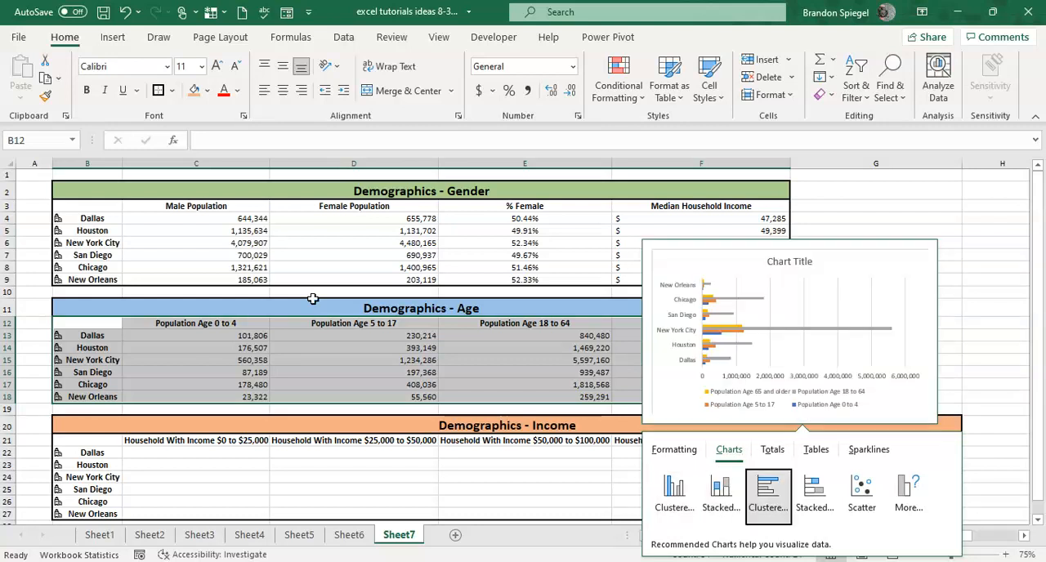
pyautogui.press('Right')
pyautogui.press('Right')
pyautogui.press('Right')
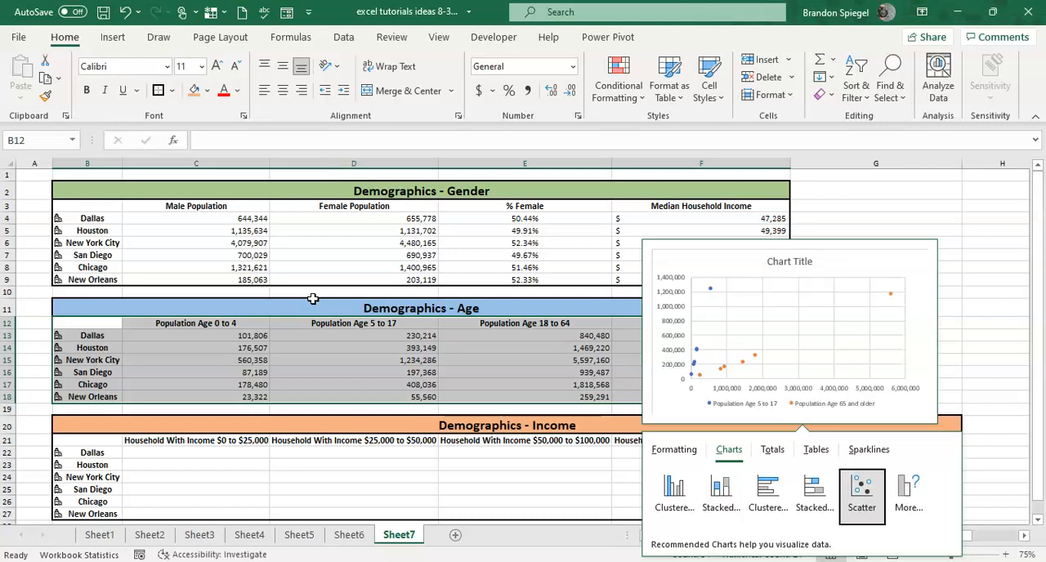
pyautogui.press('Left')
pyautogui.press('Left')
pyautogui.press('Left')
pyautogui.press('Left')
pyautogui.press('Left')
pyautogui.press('Return')
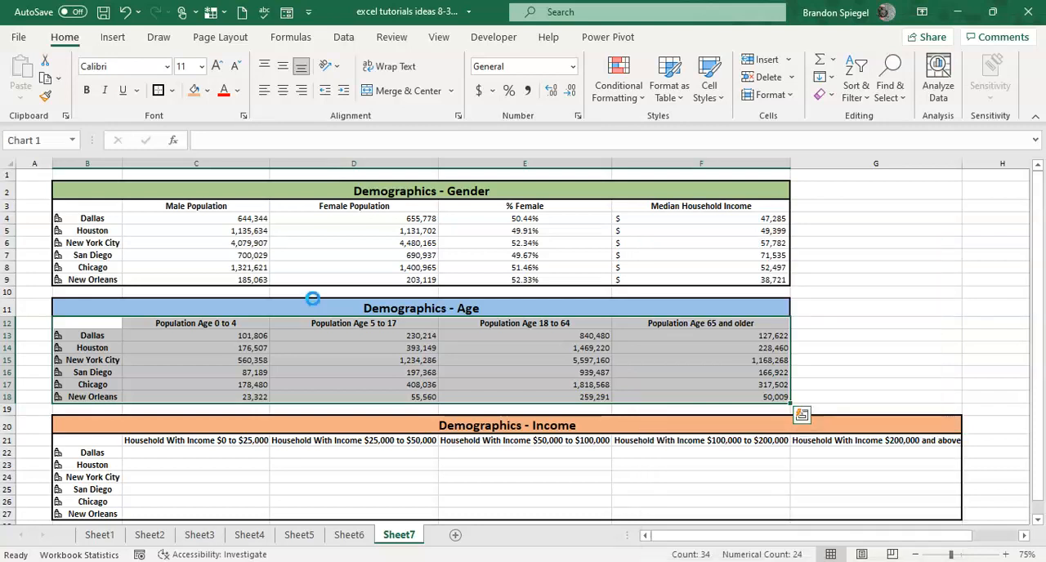
# Move the age chart clear of the tables so it sits beside the Age table across columns G to J.
pyautogui.moveTo(660, 266); pyautogui.dragTo(990, 224)
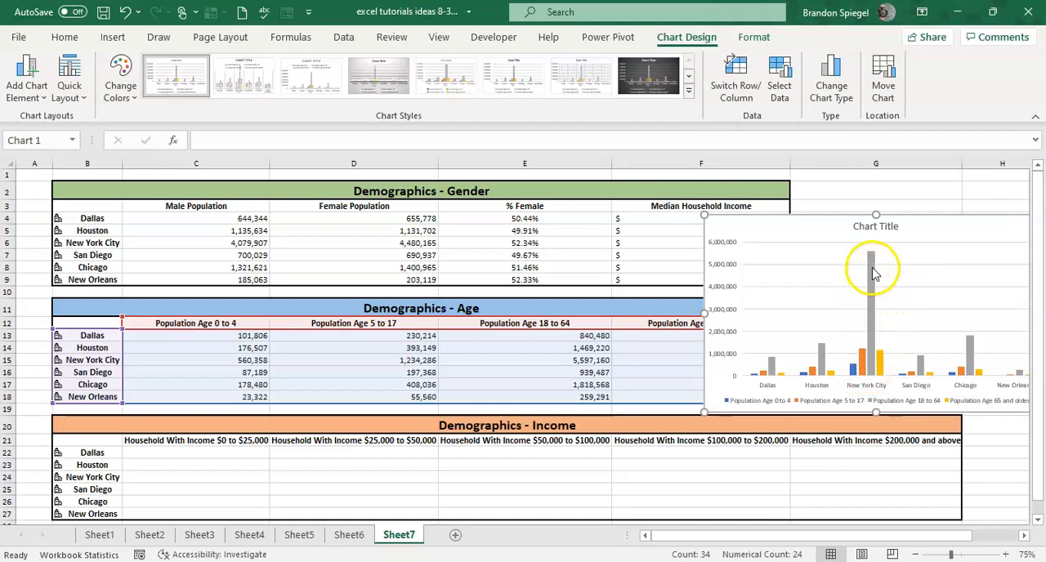
pyautogui.moveTo(873, 273)
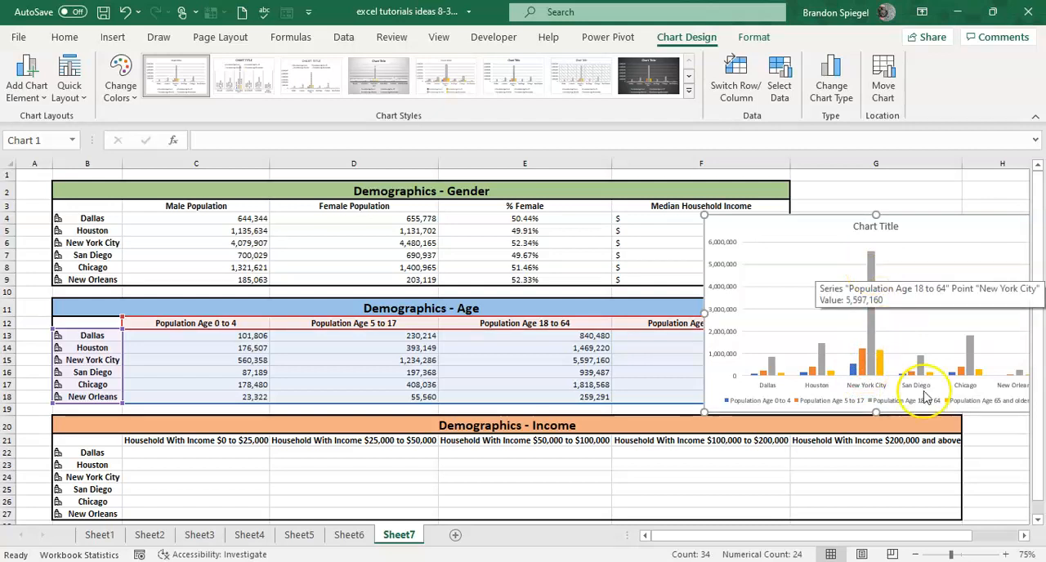
pyautogui.click(976, 437)
pyautogui.press('Right')
pyautogui.press('Right')
pyautogui.press('Right')
pyautogui.moveTo(560, 234); pyautogui.dragTo(677, 231)
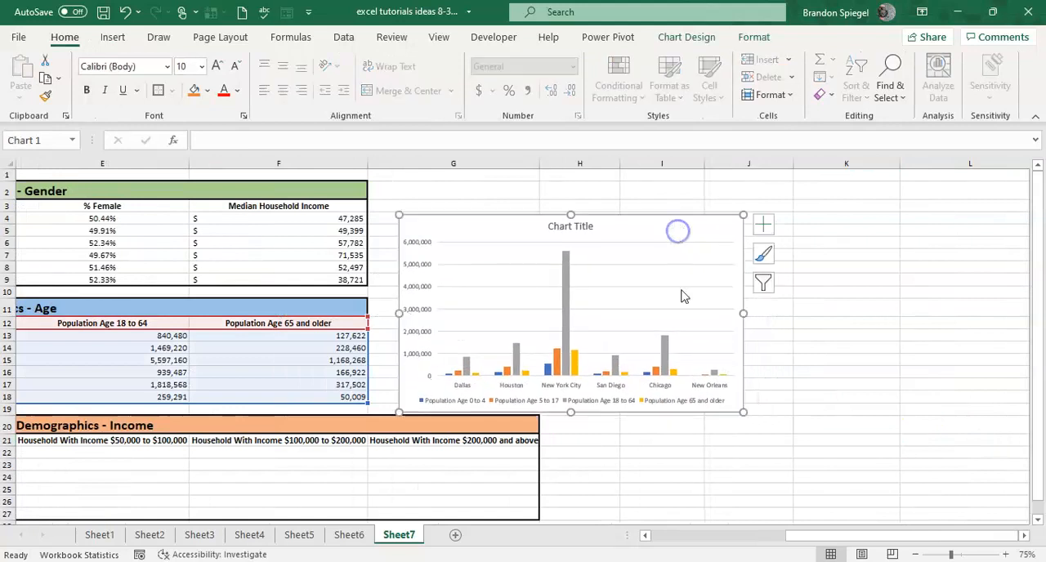
# Review the age population chart alongside the Gender, Age and Income tables.
pyautogui.click(600, 447)
pyautogui.press('Left')
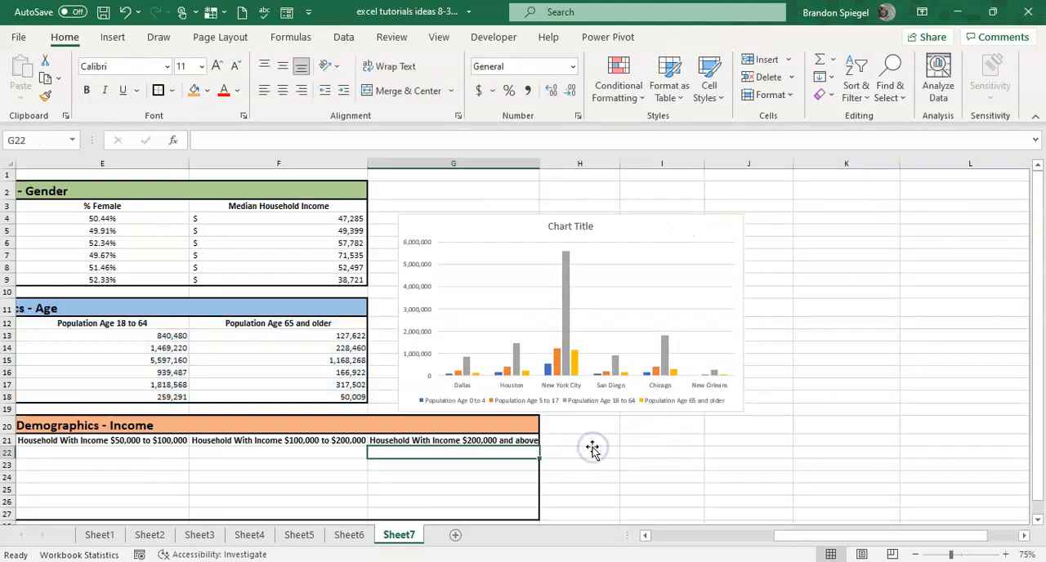
pyautogui.press('Left')
pyautogui.press('Left')
pyautogui.press('Left')
pyautogui.press('Left')
pyautogui.press('Left')
pyautogui.press('Left')
pyautogui.press('Right')
pyautogui.press('Right')
pyautogui.press('Right')
pyautogui.press('Right')
pyautogui.press('Right')
pyautogui.press('Right')
pyautogui.press('Right')
pyautogui.press('Right')
pyautogui.press('Right')
pyautogui.press('Right')
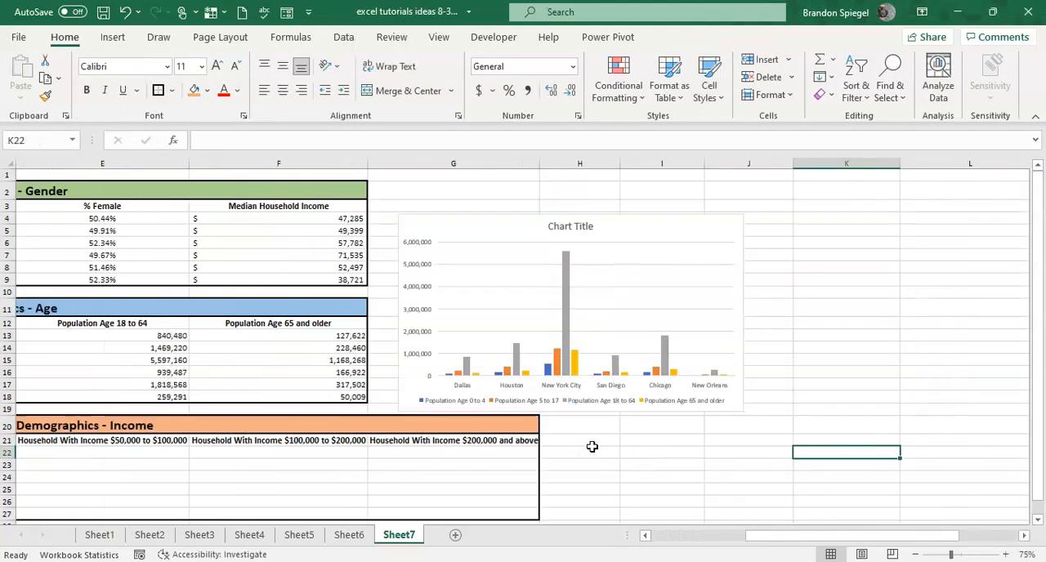
pyautogui.press('Left')
pyautogui.press('Left')
pyautogui.press('Up')
pyautogui.press('Up')
pyautogui.press('Up')
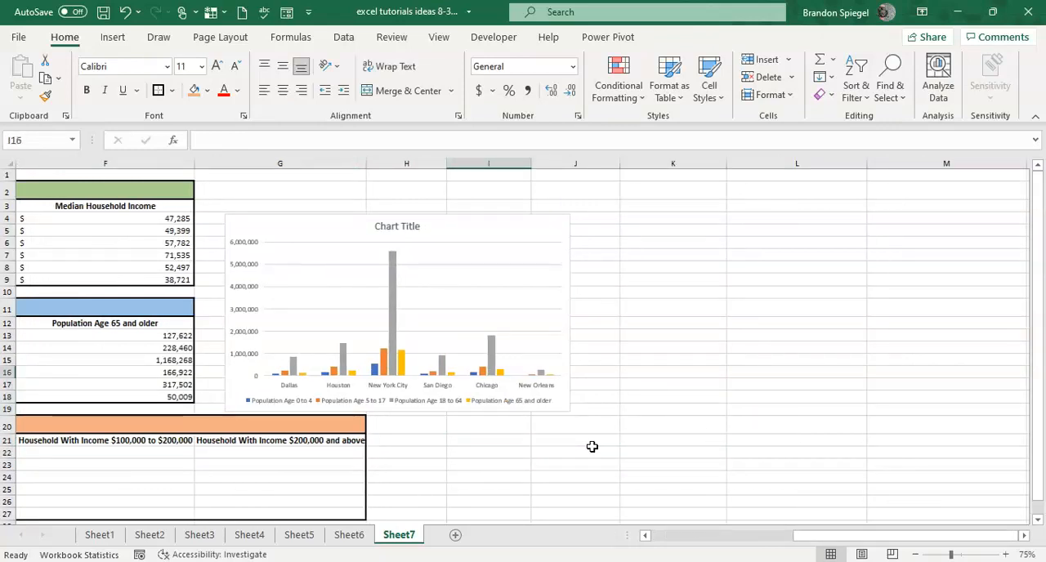
pyautogui.press('Left')
pyautogui.press('Up')
pyautogui.press('Left')
pyautogui.press('Left')
pyautogui.press('Up')
pyautogui.press('Left')
pyautogui.press('Right')
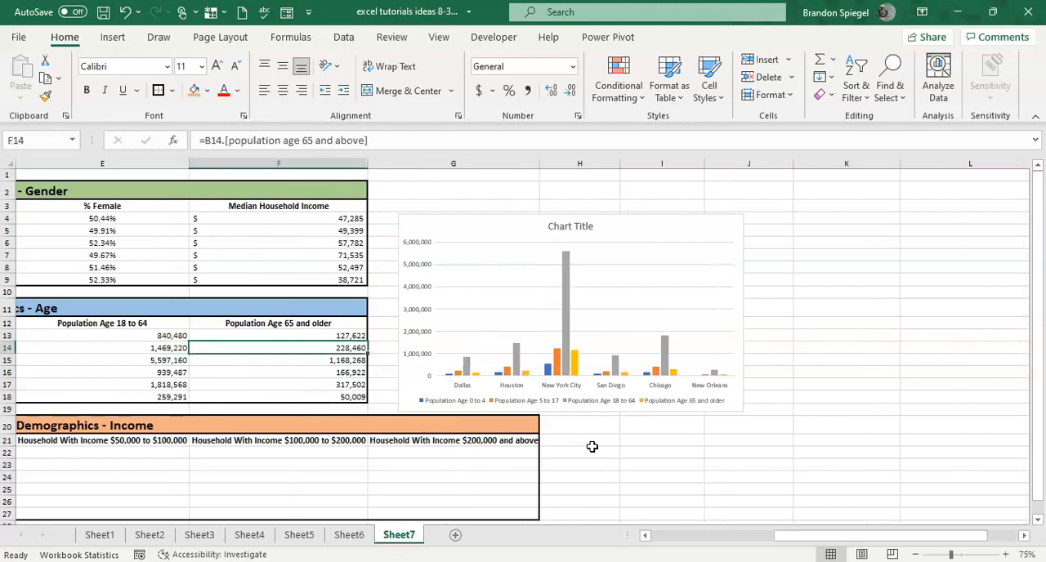
pyautogui.press('Left')
pyautogui.press('Up')
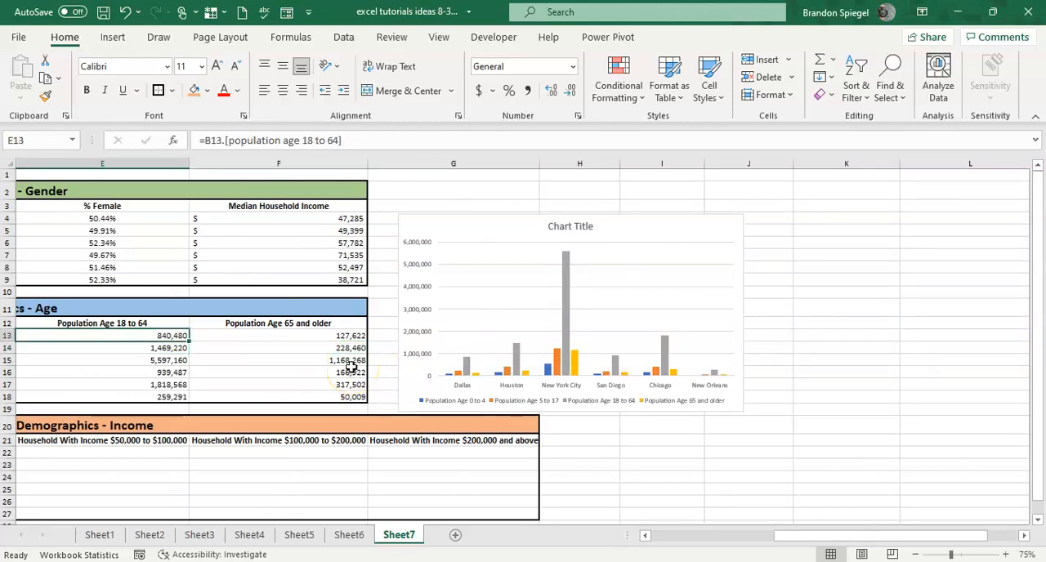
pyautogui.press('Left')
pyautogui.press('Left')
pyautogui.press('Left')
pyautogui.press('Right')
pyautogui.press('Right')
pyautogui.press('Right')
pyautogui.press('Right')
pyautogui.press('Right')
pyautogui.press('Right')
pyautogui.press('Right')
pyautogui.press('Right')
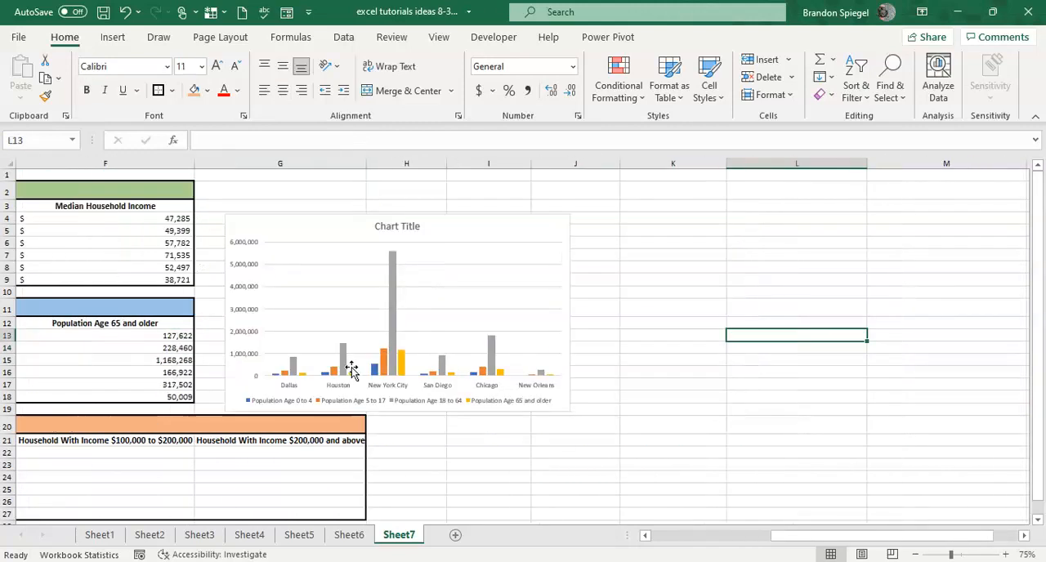
pyautogui.click(429, 462)
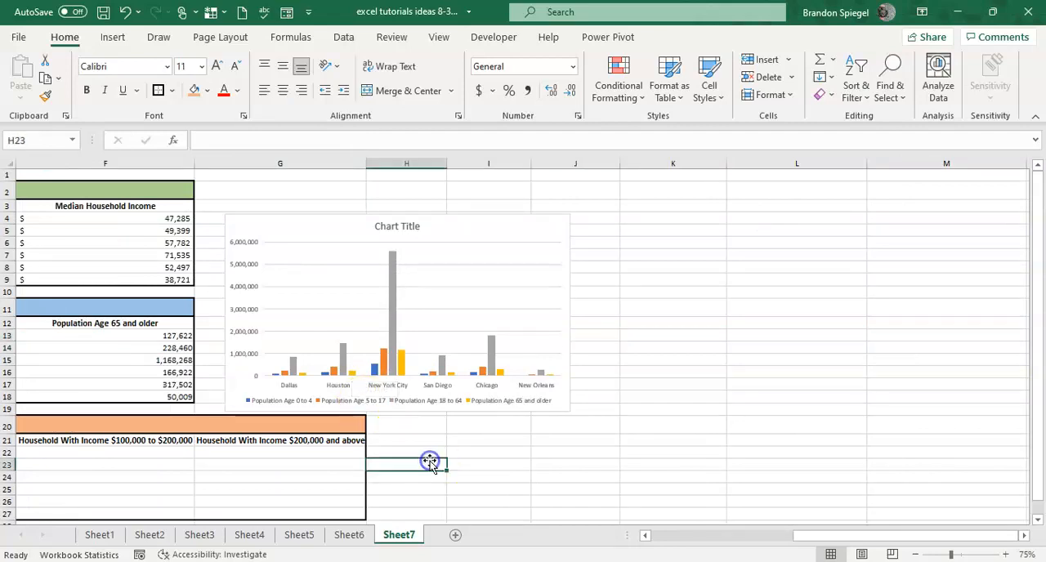
pyautogui.hotkey('ctrl', 'Left')
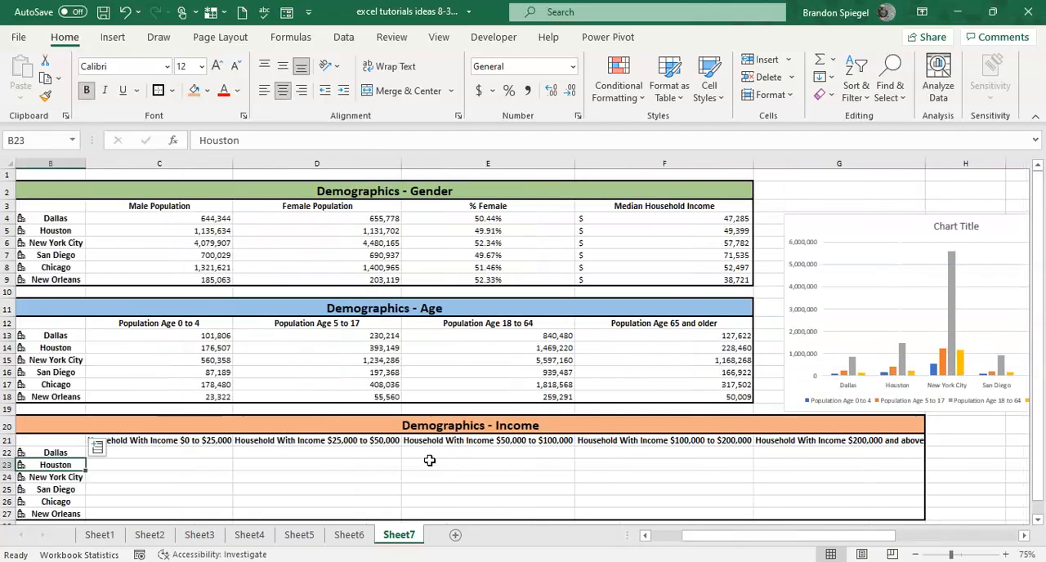
pyautogui.press('Right')
pyautogui.press('Right')
pyautogui.press('Right')
pyautogui.press('Right')
pyautogui.press('Right')
pyautogui.press('Right')
pyautogui.press('Right')
pyautogui.press('Right')
pyautogui.press('Right')
pyautogui.press('Right')
pyautogui.press('Left')
pyautogui.press('Left')
pyautogui.press('Left')
pyautogui.press('Left')
pyautogui.press('Left')
pyautogui.press('Left')
pyautogui.press('Left')
pyautogui.press('Left')
pyautogui.press('Left')
pyautogui.press('Left')
pyautogui.press('Left')
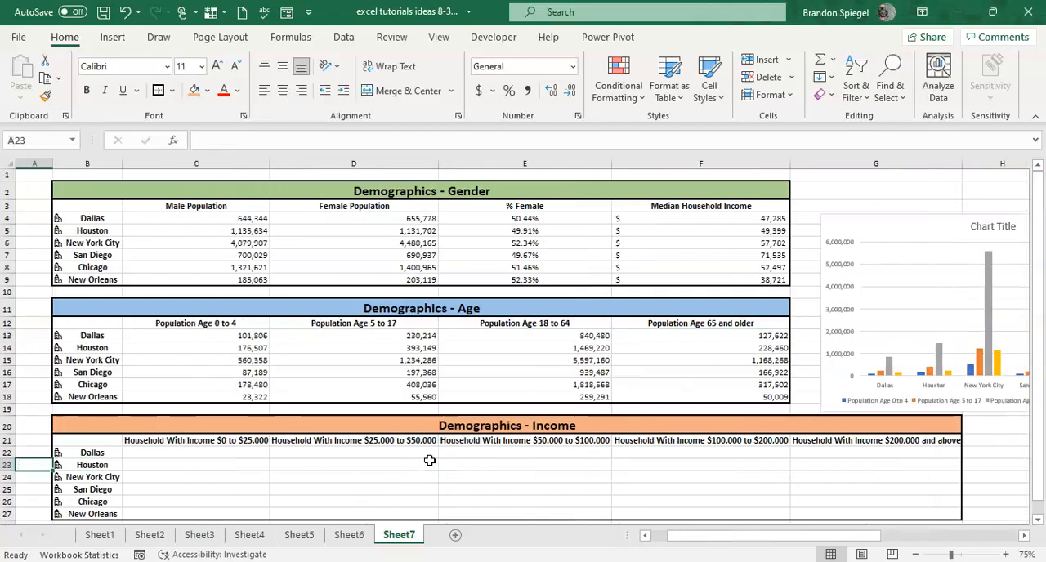
pyautogui.press('Up')
pyautogui.press('Right')
pyautogui.hotkey('ctrl', 'shift', 'Down')
pyautogui.hotkey('ctrl', 'q')
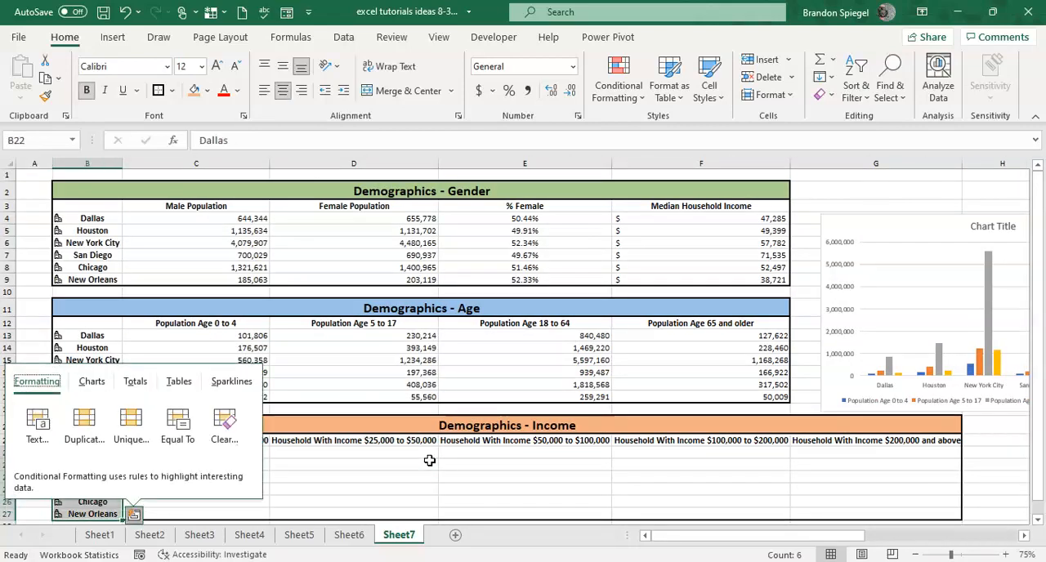
pyautogui.press('Escape')
pyautogui.press('Down')
pyautogui.press('Down')
pyautogui.press('Down')
pyautogui.press('Down')
pyautogui.press('Down')
pyautogui.press('Down')
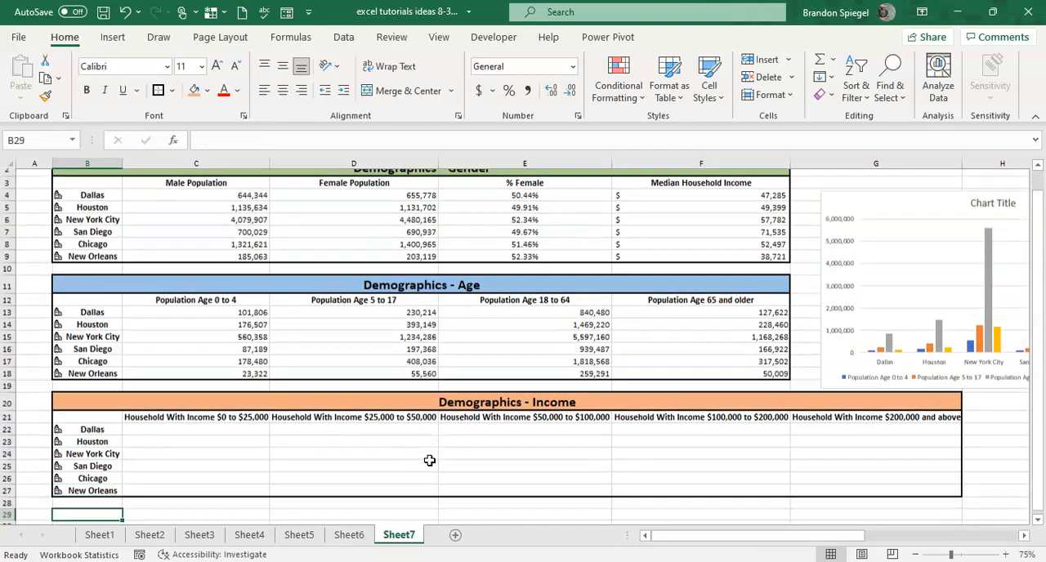
pyautogui.press('Down')
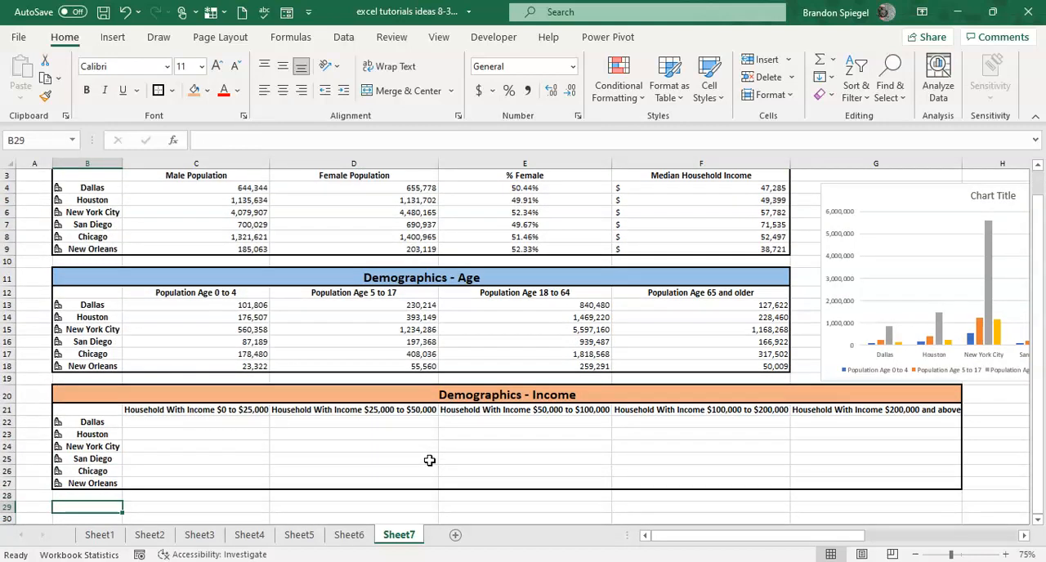
# Insert the households with income $0 to $25,000 and $25,000 to $50,000 fields for the Income table's cities in B22:B27.
pyautogui.press('Right')
pyautogui.press('Right')
pyautogui.press('Up')
pyautogui.press('Left')
pyautogui.press('Left')
pyautogui.press('Up')
pyautogui.press('Up')
pyautogui.press('Up')
pyautogui.press('Up')
pyautogui.press('Up')
pyautogui.press('Up')
pyautogui.hotkey('ctrl', 'shift', 'Down')
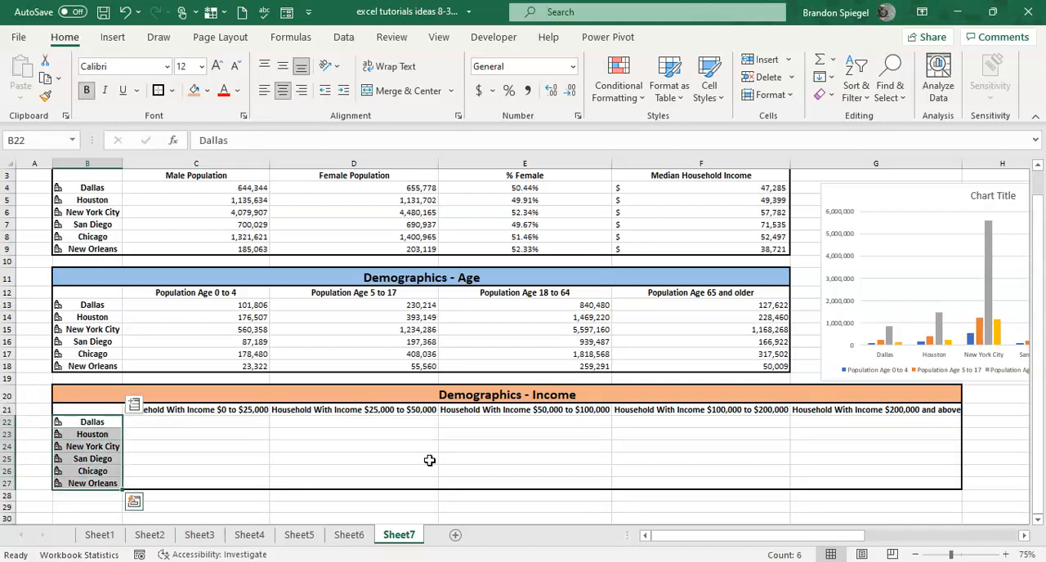
pyautogui.click(133, 403)
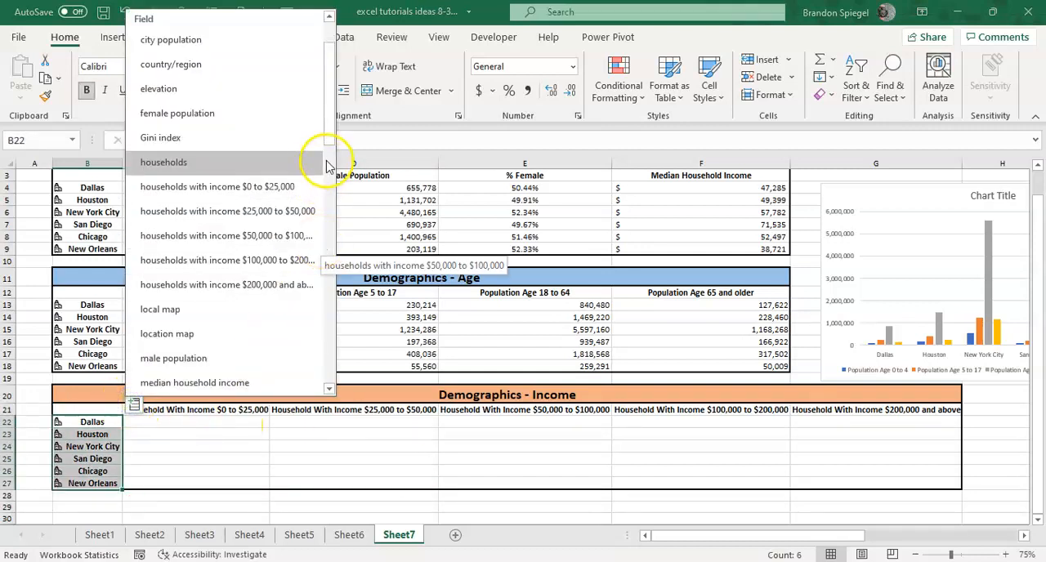
pyautogui.click(282, 186)
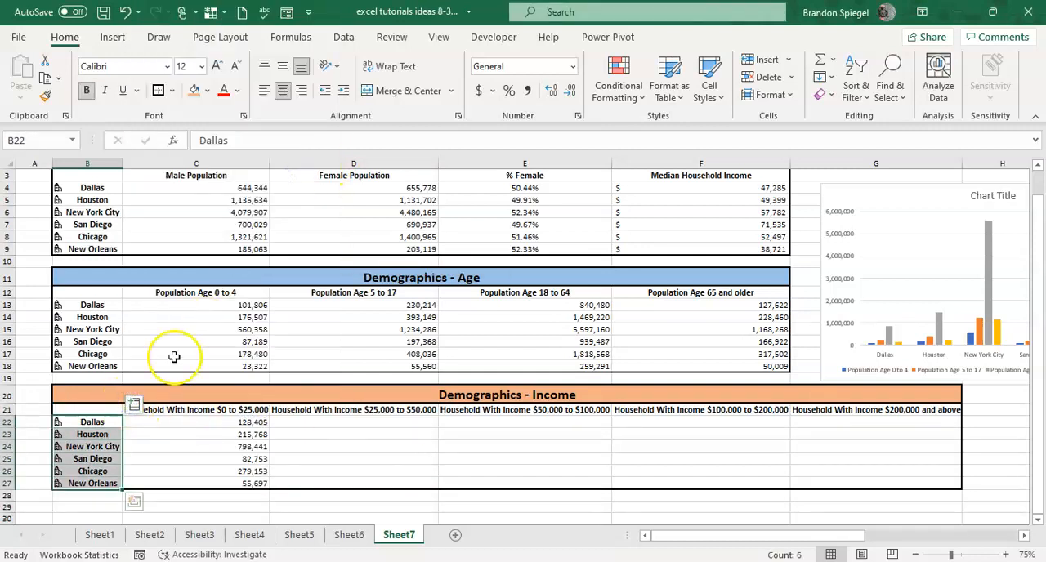
pyautogui.click(133, 403)
pyautogui.click(221, 286)
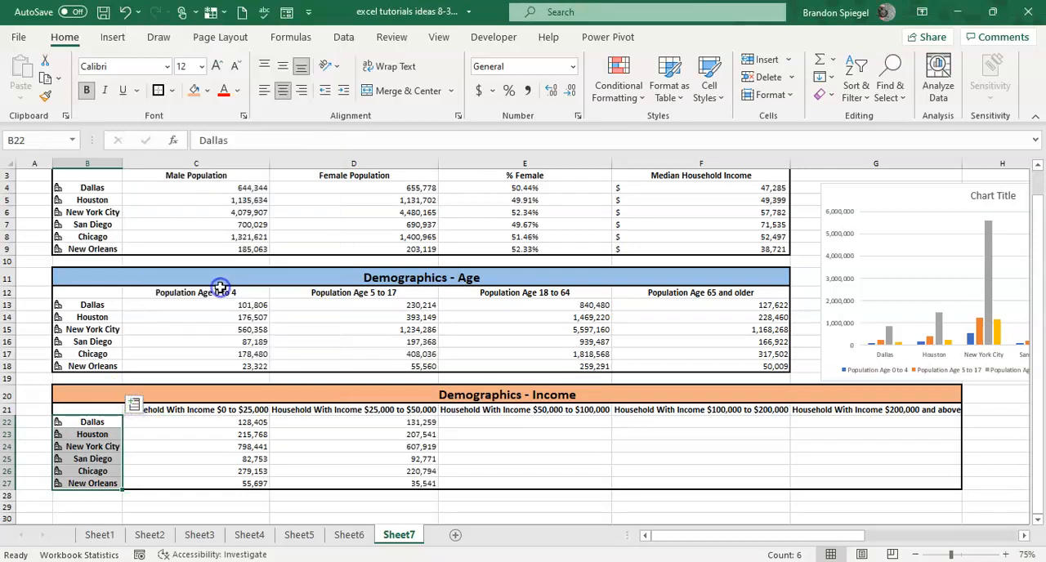
# Insert the households with income $50,000 to $100,000, $100,000 to $200,000 and $200,000 and above fields for the Income table's cities.
pyautogui.click(133, 404)
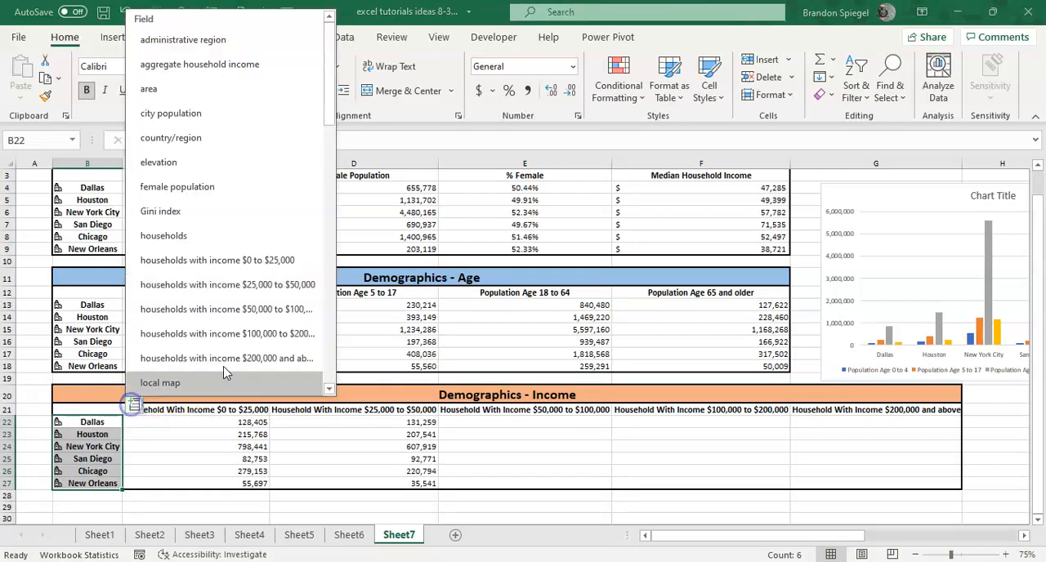
pyautogui.click(225, 309)
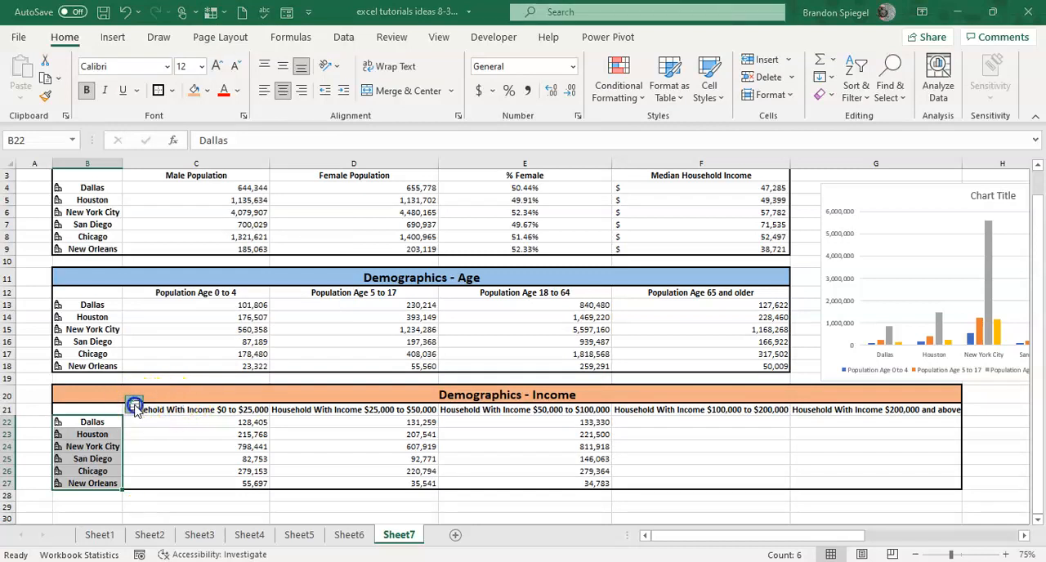
pyautogui.click(133, 404)
pyautogui.click(195, 334)
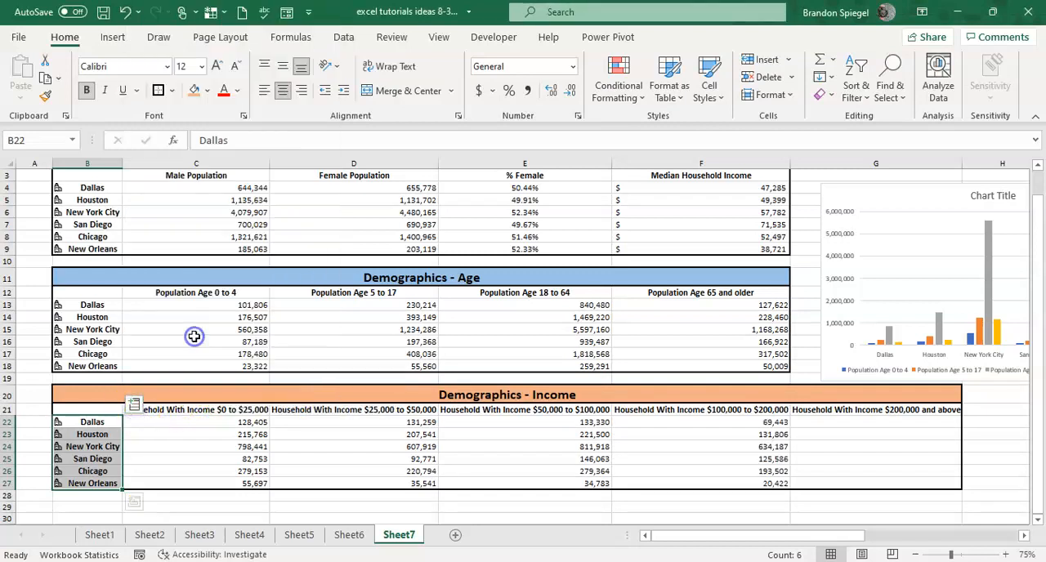
pyautogui.click(133, 404)
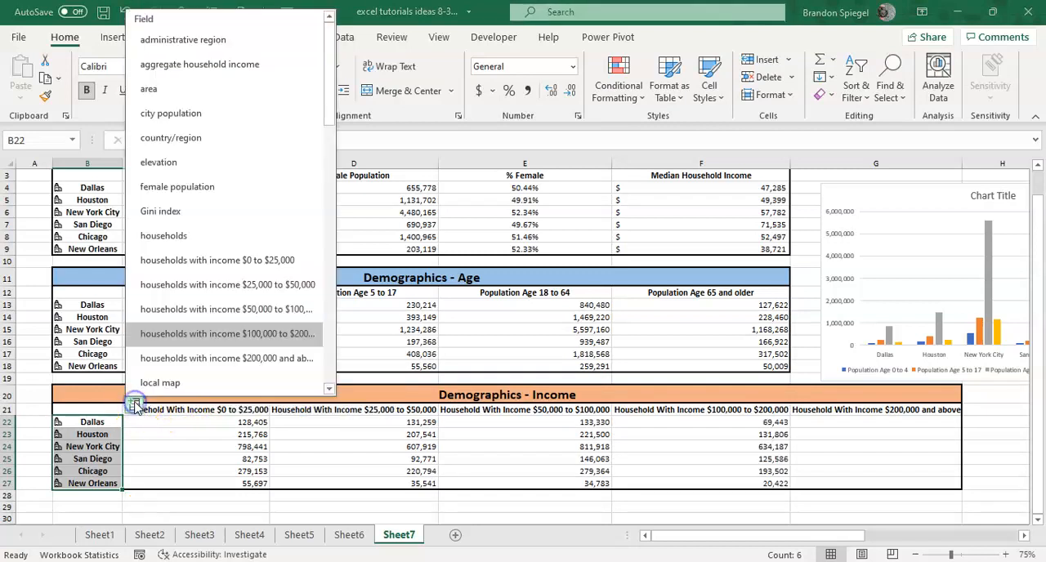
pyautogui.click(214, 357)
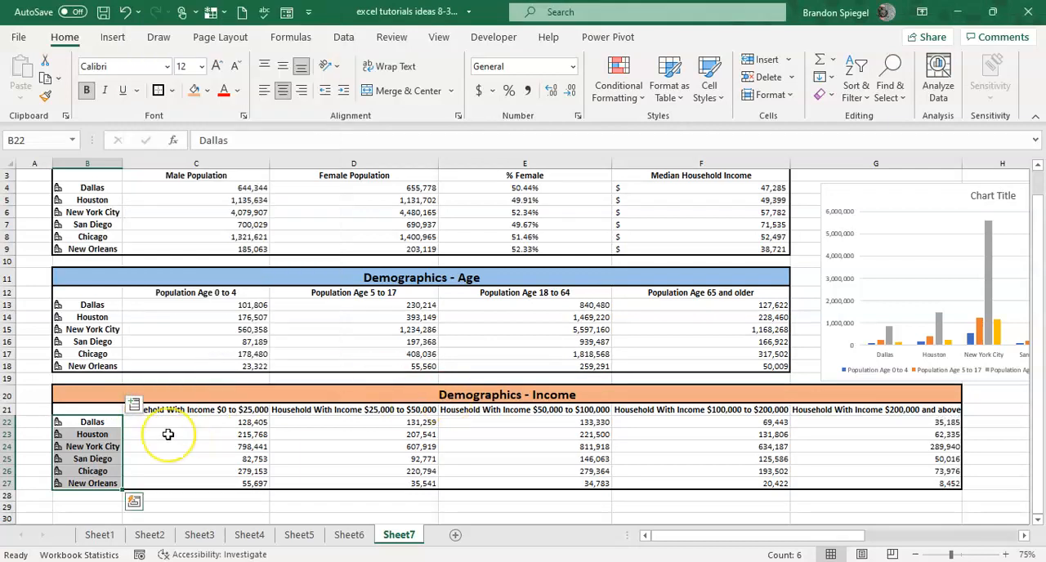
# Browse the other data fields available for the cities in B22:B27 of the Income table.
pyautogui.click(137, 409)
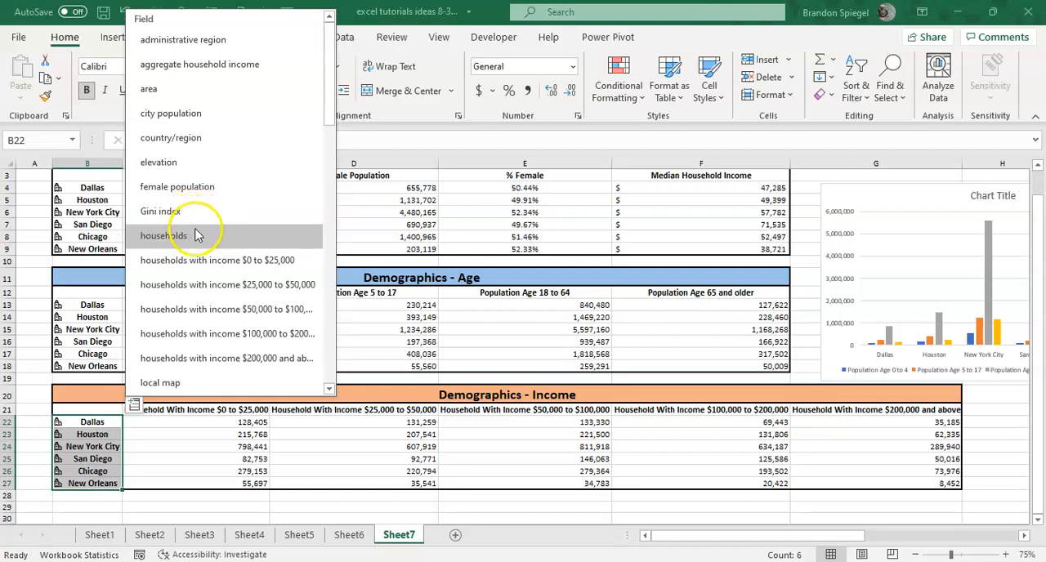
pyautogui.moveTo(331, 88); pyautogui.dragTo(314, 241)
pyautogui.click(306, 427)
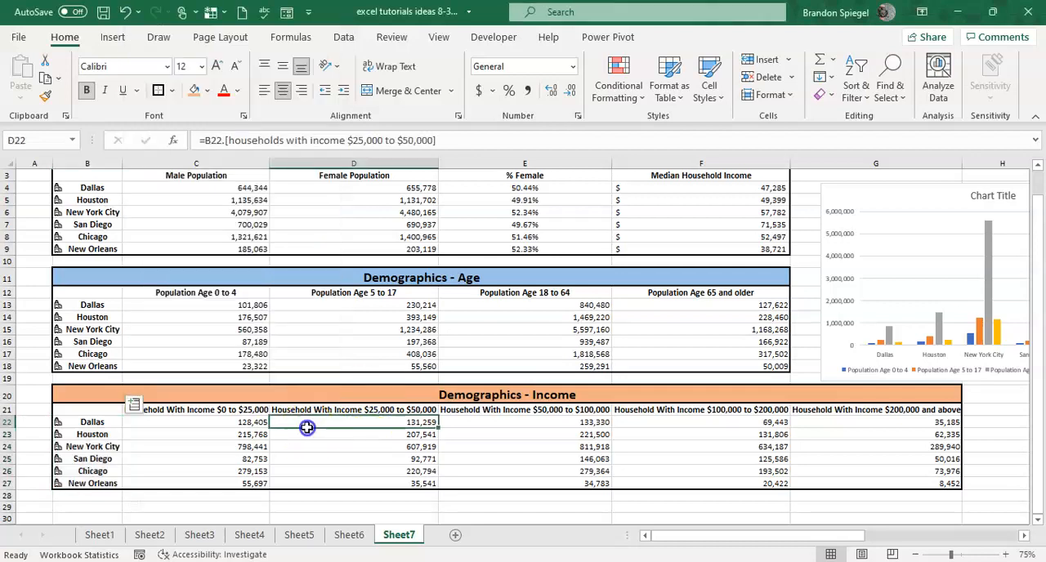
# Center the household values in C22:G27 of the Income table.
pyautogui.press('Left')
pyautogui.hotkey('ctrl', 'shift', 'Down')
pyautogui.hotkey('ctrl', 'shift', 'Right')
pyautogui.hotkey('alt', 'h')
pyautogui.press('a')
pyautogui.press('c')
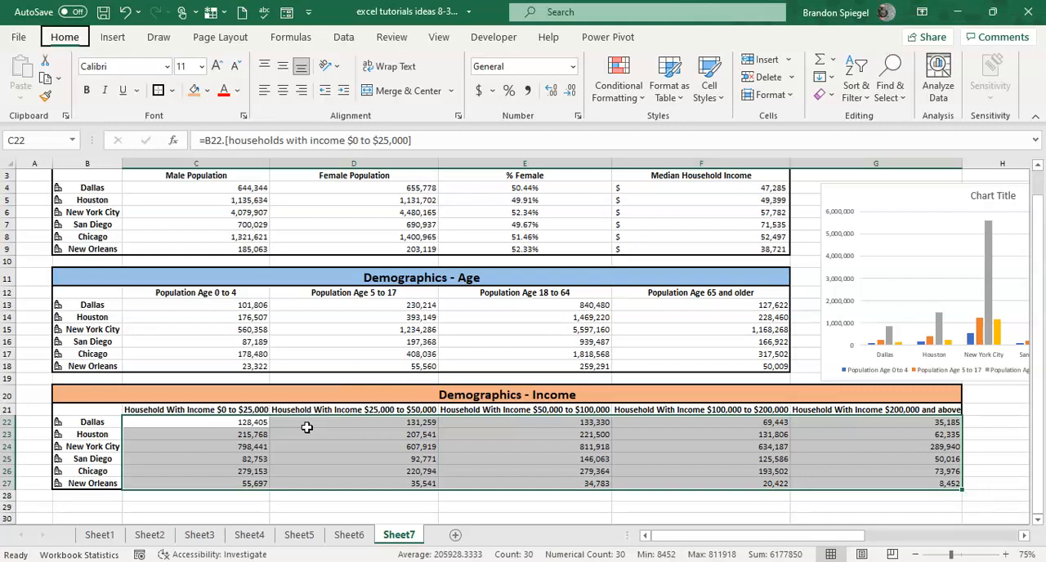
pyautogui.click(306, 426)
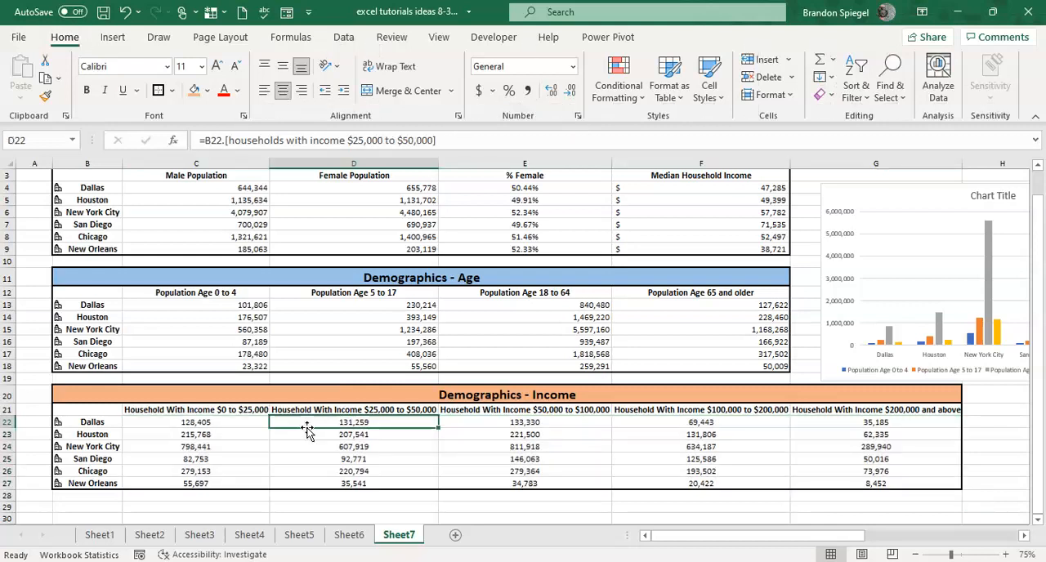
# Insert the recommended clustered column chart for the Income table's range B21:G27.
pyautogui.press('Left')
pyautogui.press('Up')
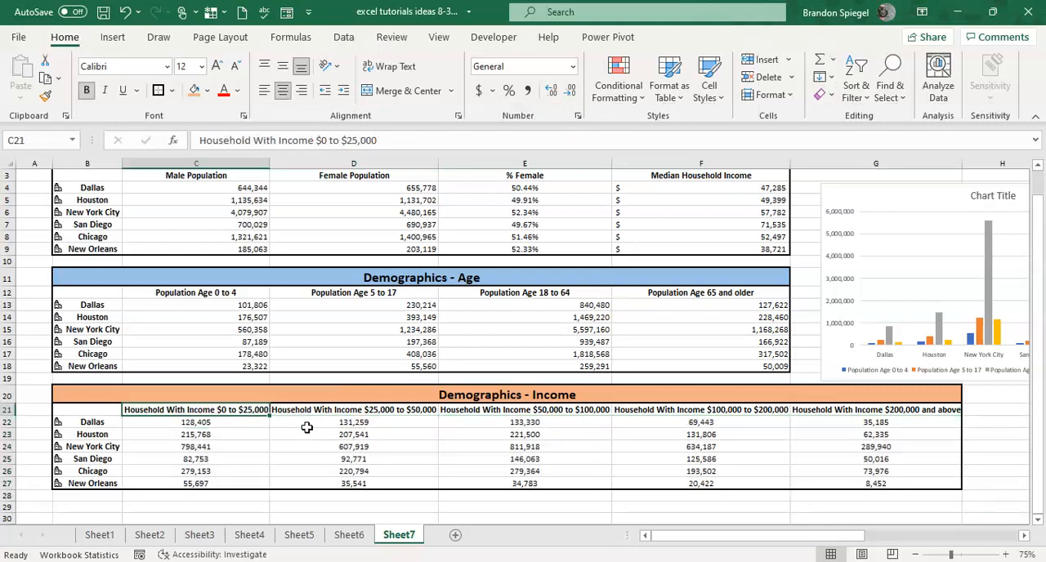
pyautogui.press('Down')
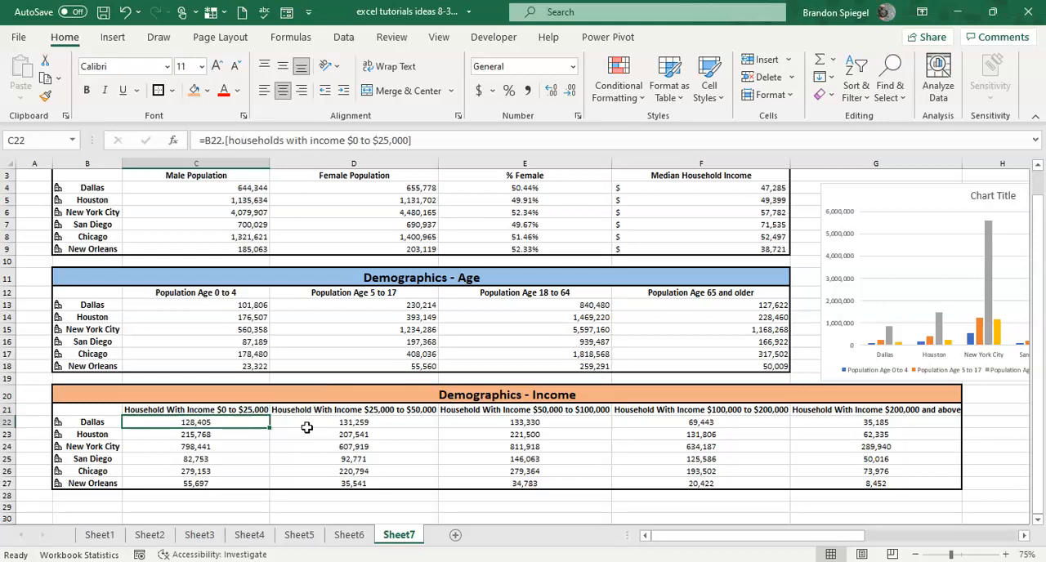
pyautogui.press('Left')
pyautogui.press('Up')
pyautogui.hotkey('shift', 'Down')
pyautogui.hotkey('ctrl', 'shift', 'Down')
pyautogui.hotkey('ctrl', 'shift', 'Right')
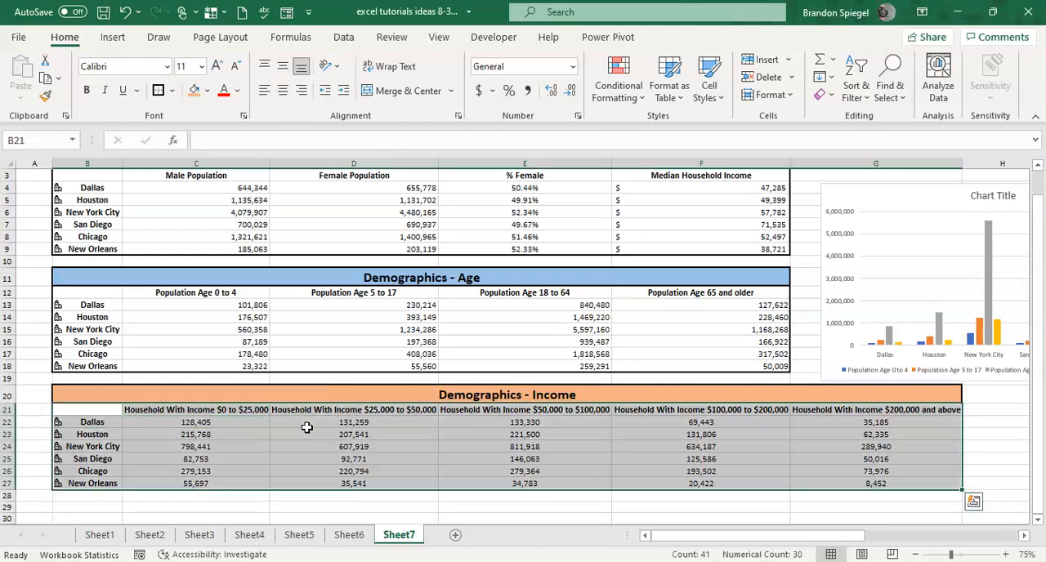
pyautogui.hotkey('ctrl', 'q')
pyautogui.press('Right')
pyautogui.press('Tab')
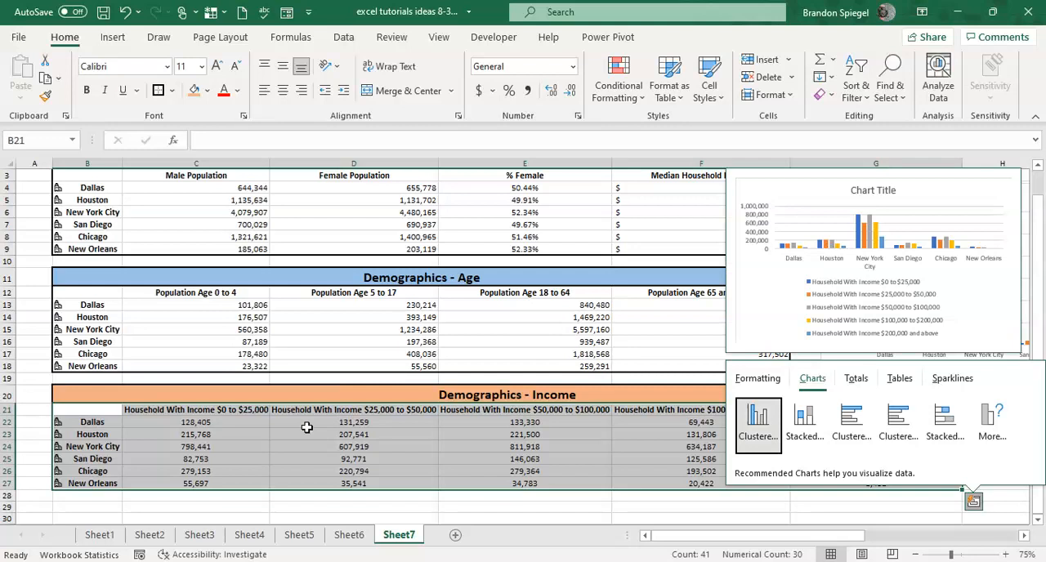
pyautogui.press('Return')
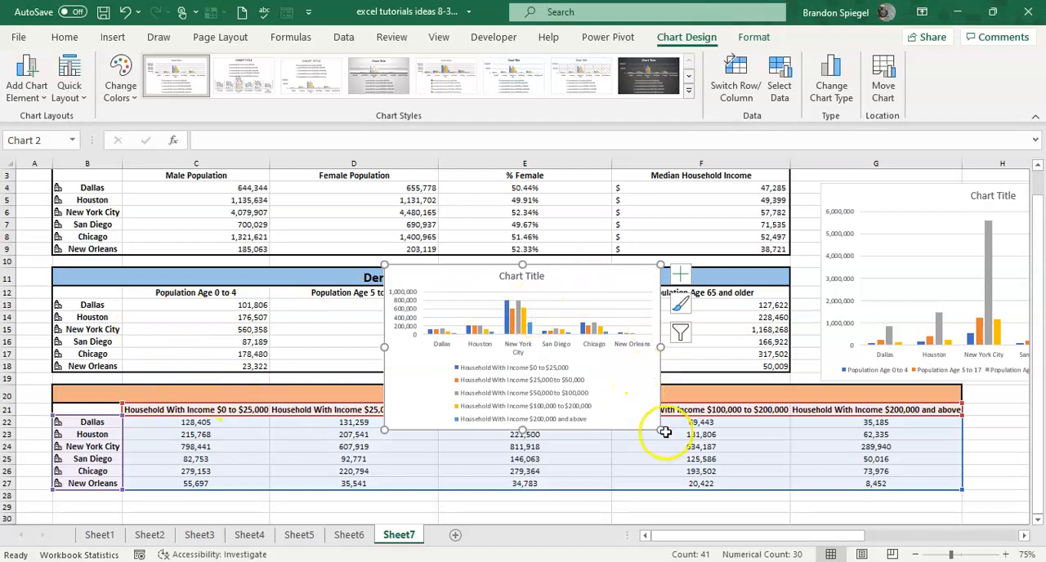
# Enlarge the income chart so it spans about columns D to G and rows 11 to 26.
pyautogui.moveTo(660, 429); pyautogui.dragTo(924, 462)
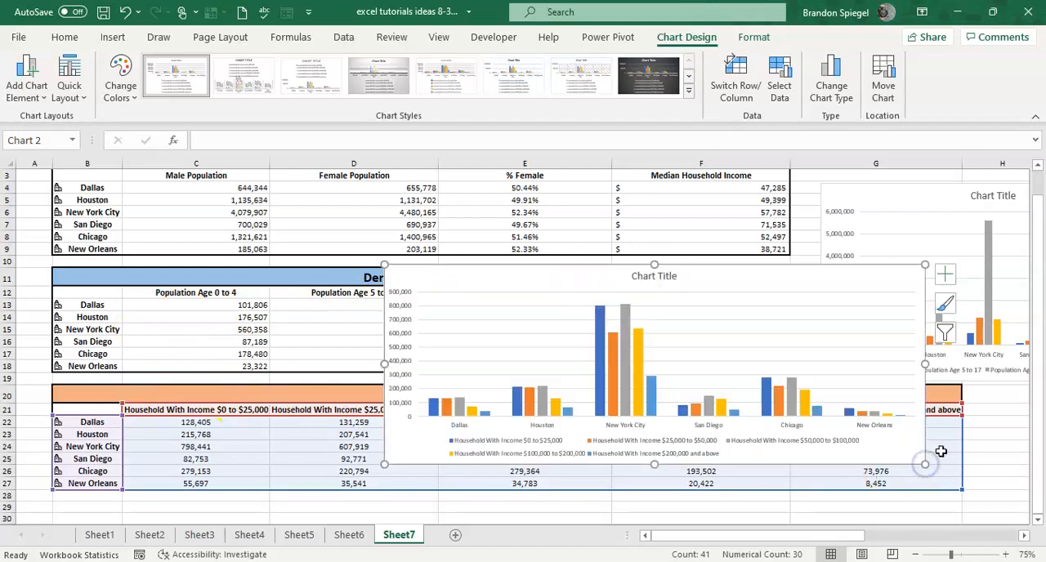
pyautogui.click(981, 446)
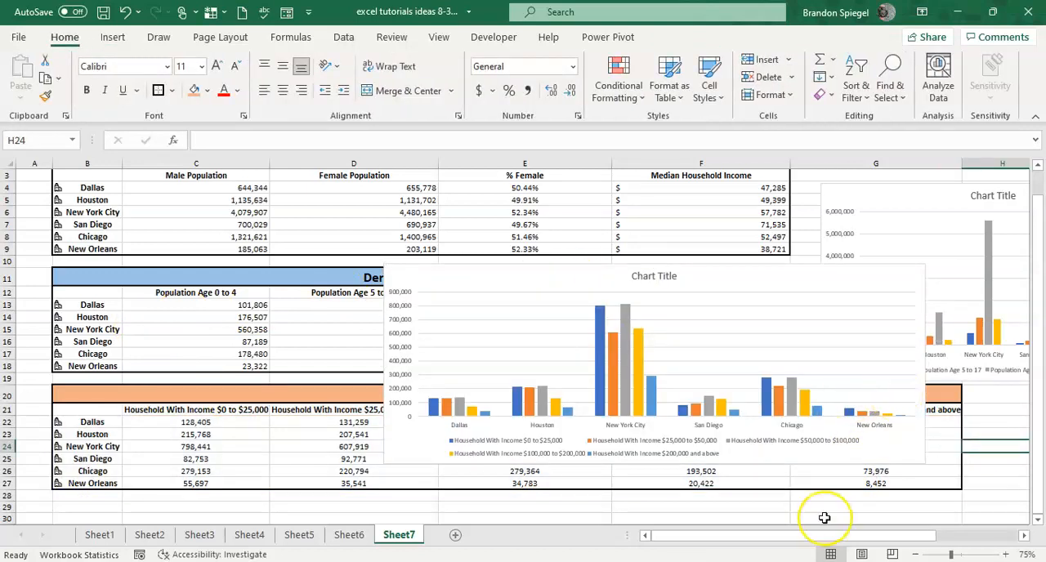
pyautogui.hscroll(3, 829, 513)
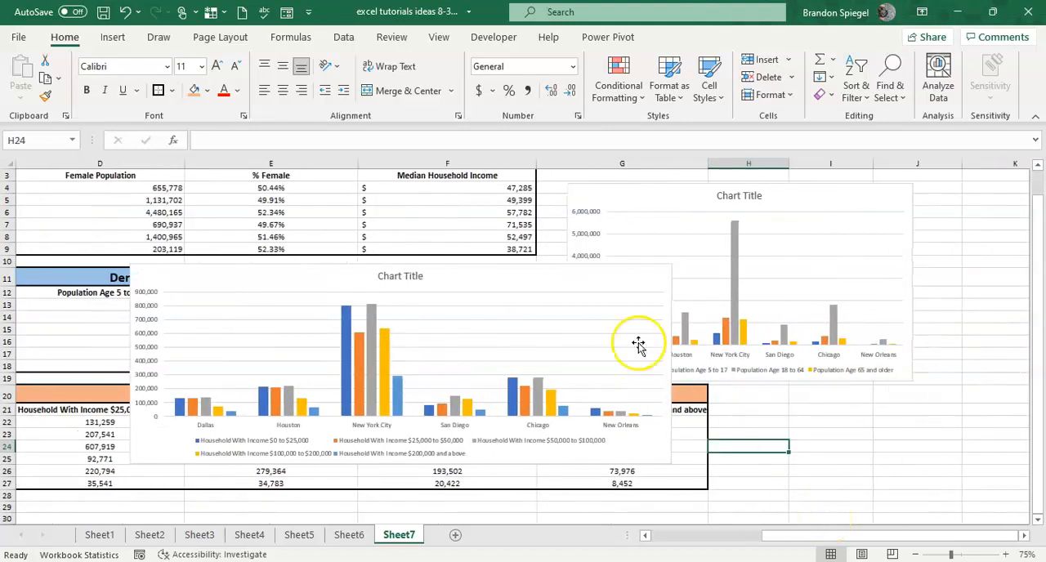
# Delete the income column chart from the sheet, leaving the age chart in place.
pyautogui.click(554, 278)
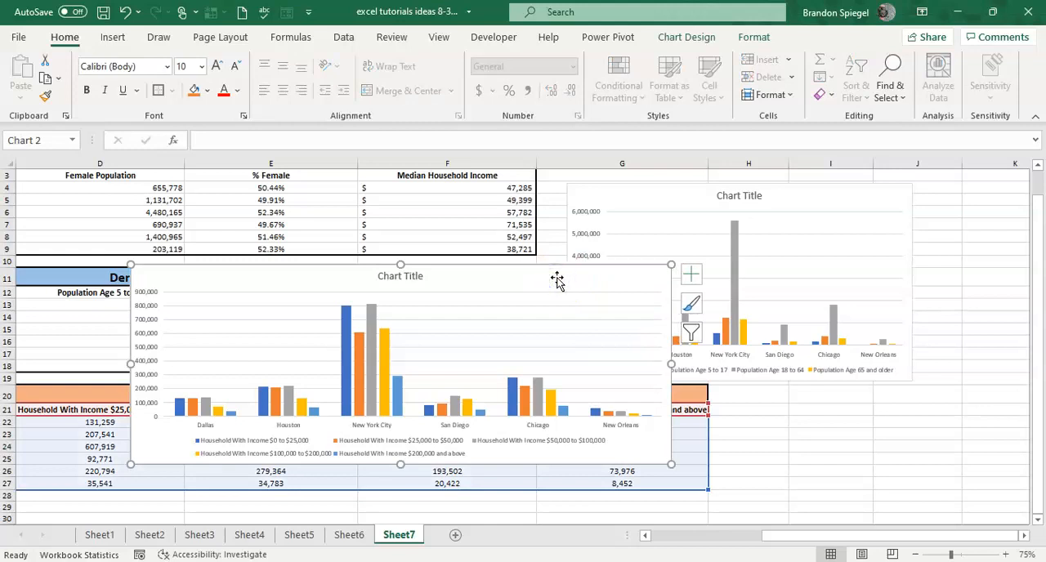
pyautogui.moveTo(557, 280); pyautogui.dragTo(634, 328)
pyautogui.press('Delete')
pyautogui.press('Up')
pyautogui.press('Left')
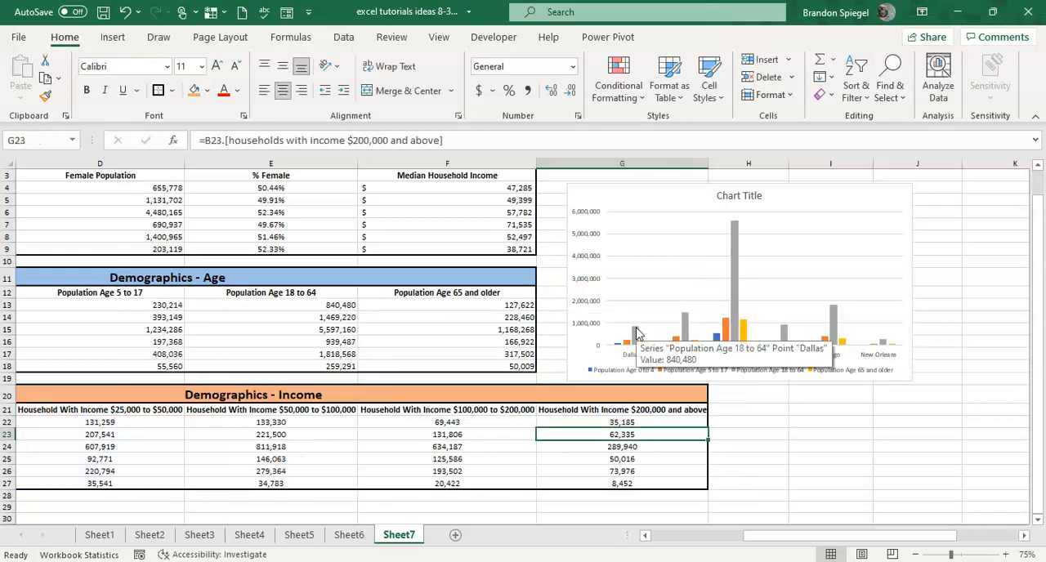
# Review the completed Income table together with the Gender and Age tables.
pyautogui.hotkey('ctrl', 'Left')
pyautogui.press('Right')
pyautogui.press('Up')
pyautogui.press('Left')
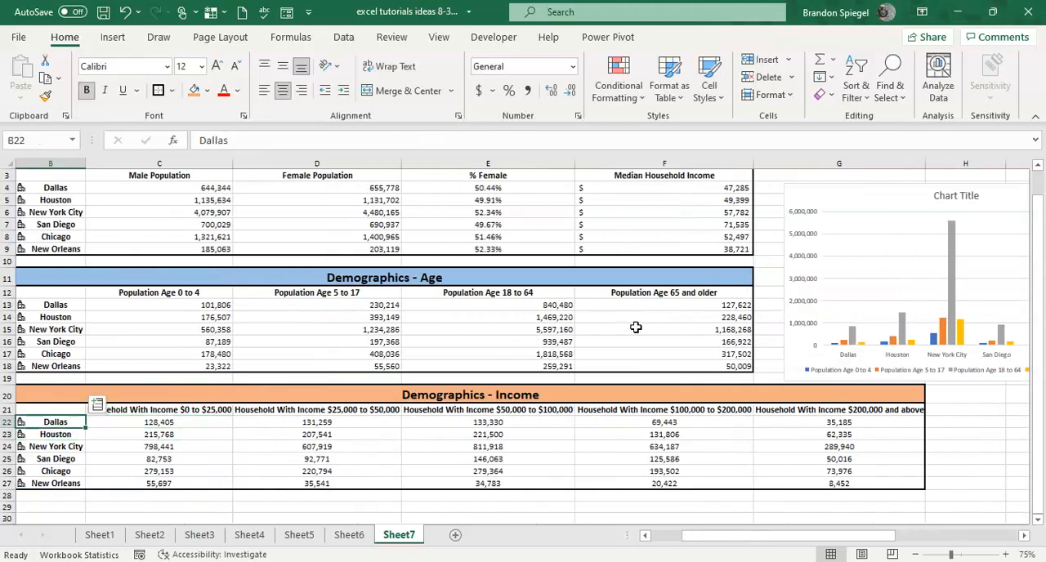
pyautogui.press('Right')
pyautogui.press('Down')
pyautogui.press('Down')
pyautogui.press('Left')
pyautogui.press('Down')
pyautogui.press('Down')
pyautogui.press('Down')
pyautogui.press('Down')
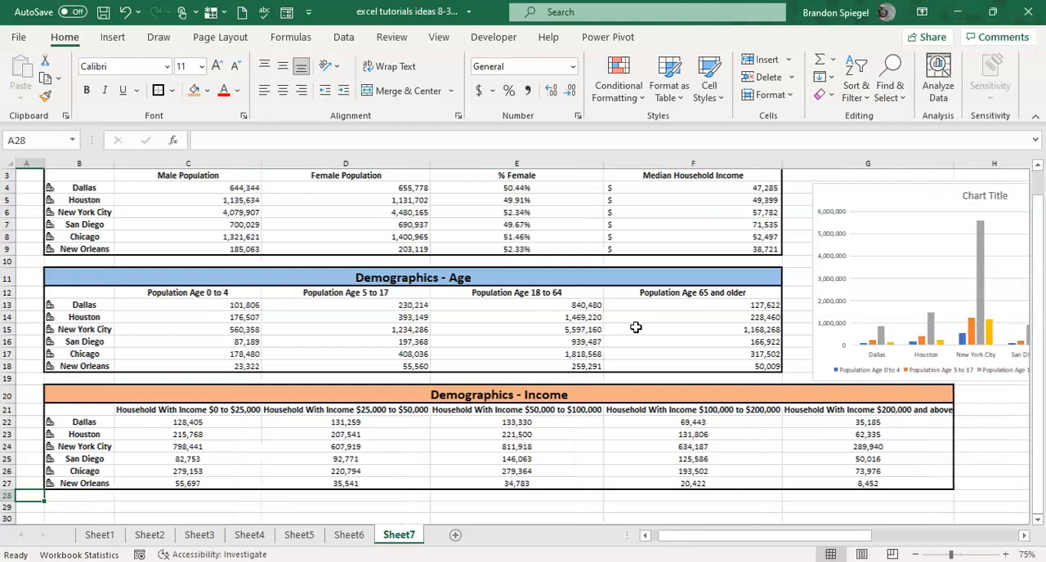
pyautogui.press('Left')
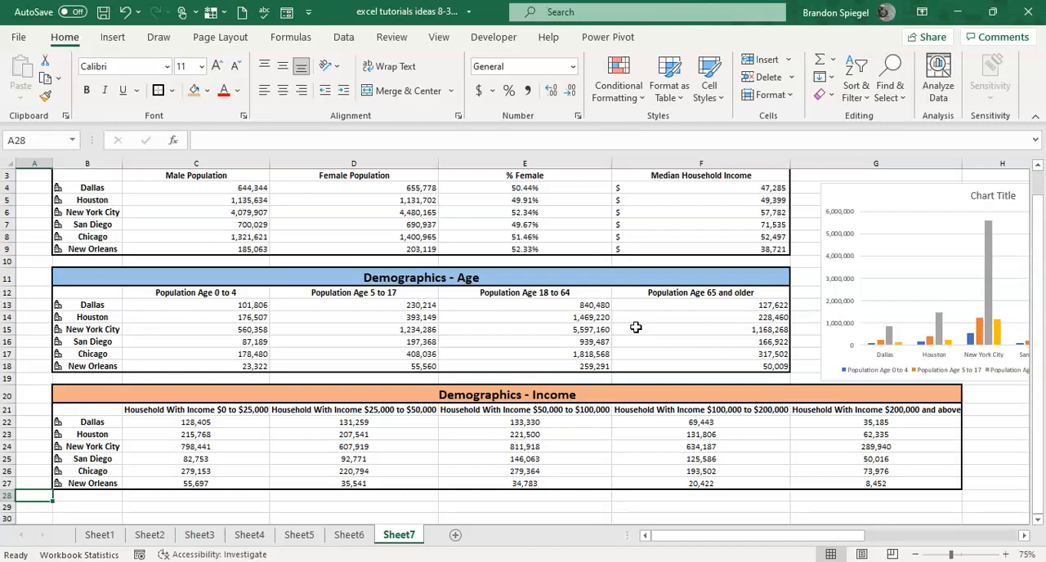
pyautogui.press('Right')
pyautogui.press('Up')
pyautogui.press('Up')
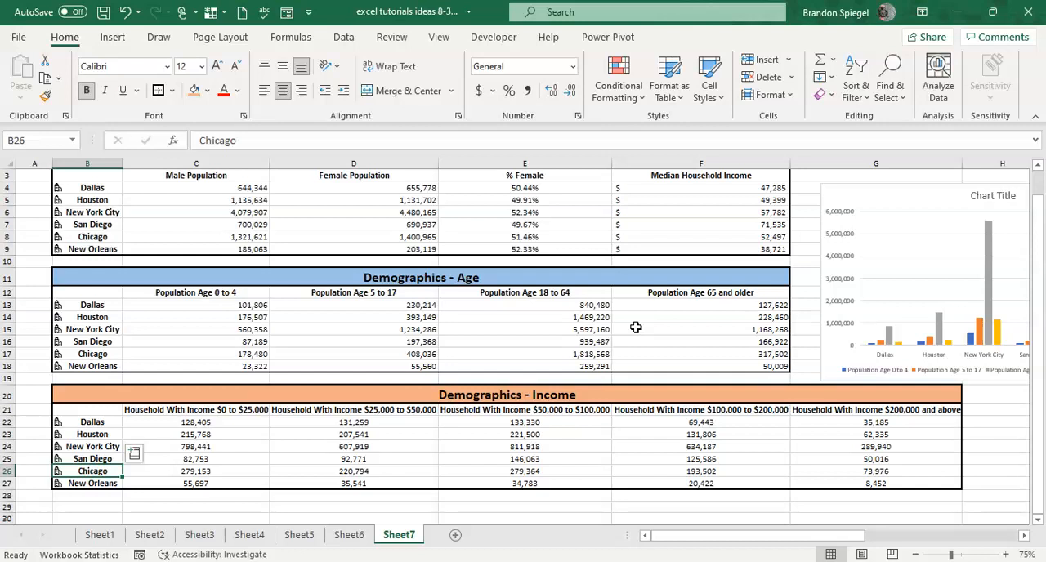
pyautogui.press('Up')
pyautogui.press('Up')
pyautogui.press('Up')
pyautogui.press('Up')
pyautogui.hotkey('ctrl', 'shift', 'Down')
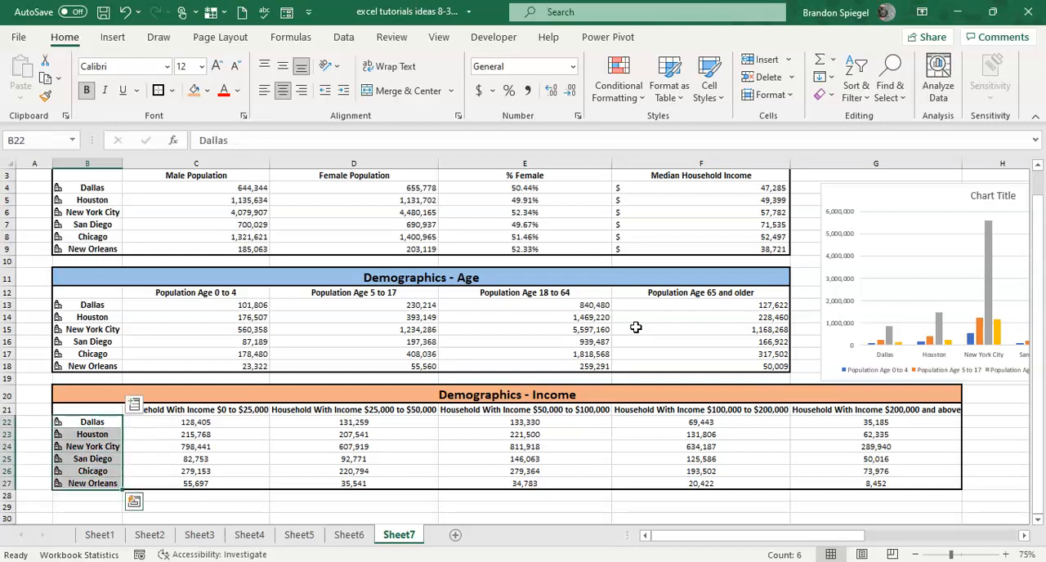
pyautogui.press('Right')
pyautogui.press('Up')
pyautogui.press('Left')
pyautogui.press('Down')
pyautogui.press('Right')
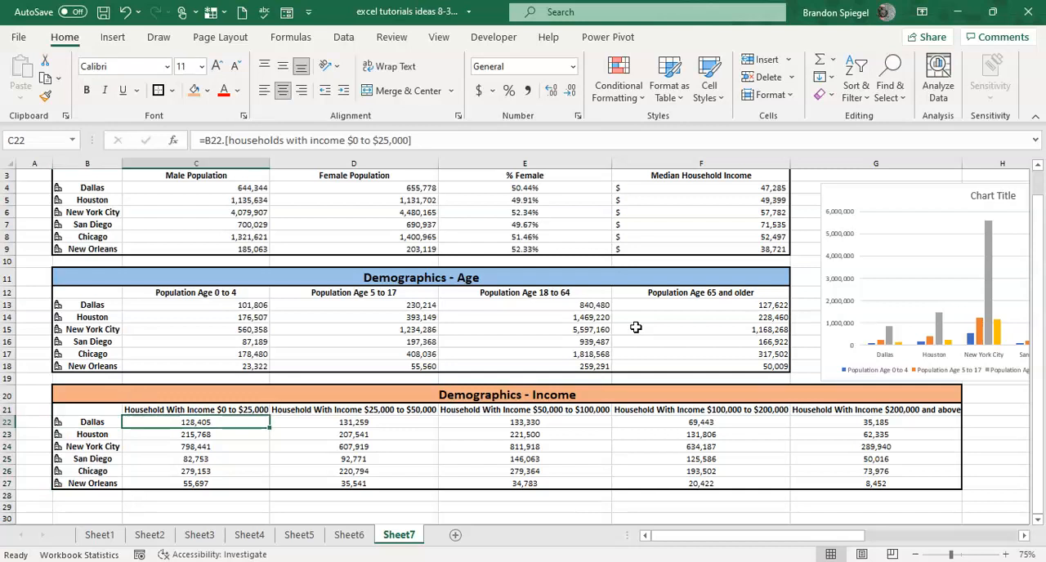